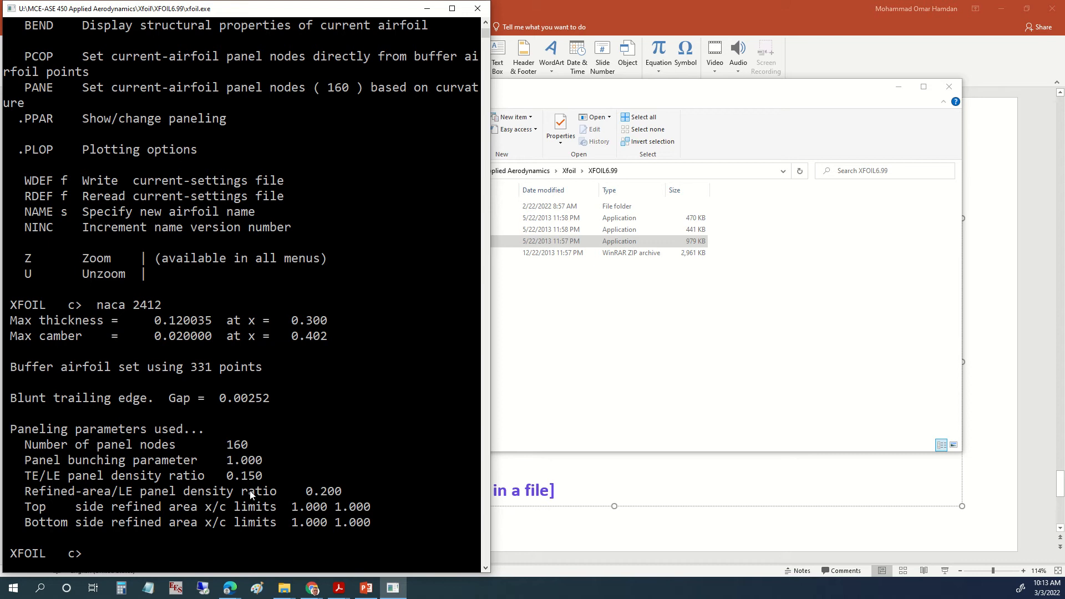
Enter the GDES geometry design routine for the NACA 2412 airfoil and place the plot window beside the console.
{"action": "type", "text": "gdes"}
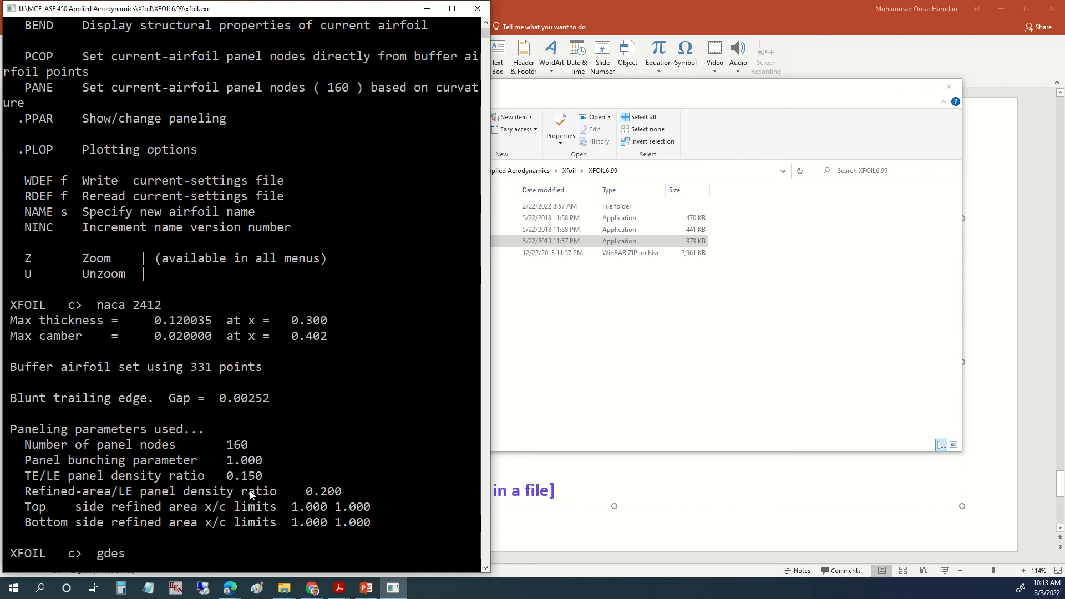
{"action": "key", "text": "Return"}
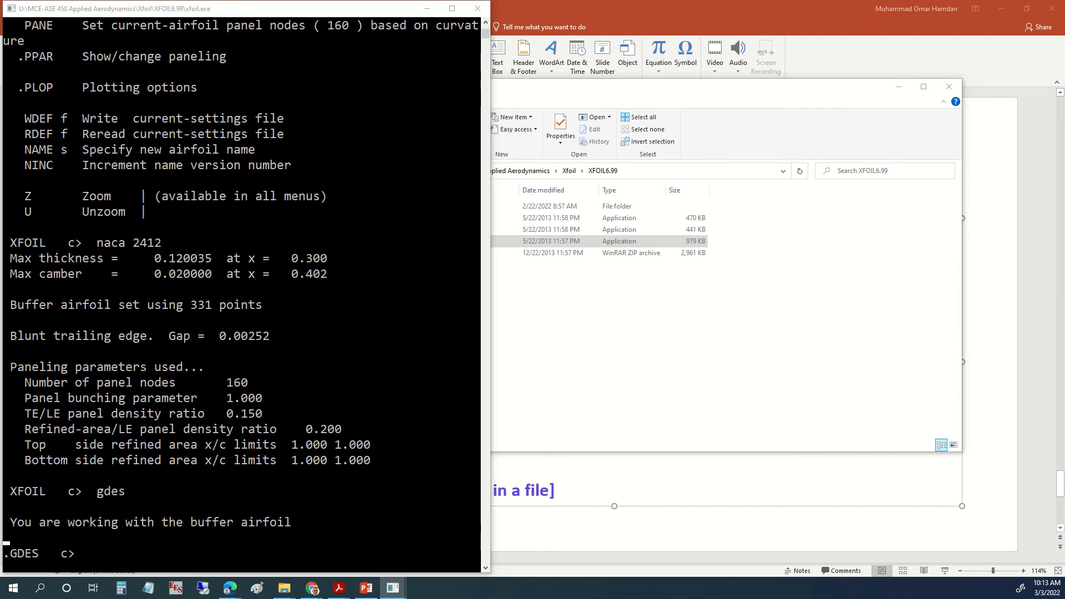
{"action": "left_click_drag", "start_coordinate": [0, 36], "coordinate": [648, 16]}
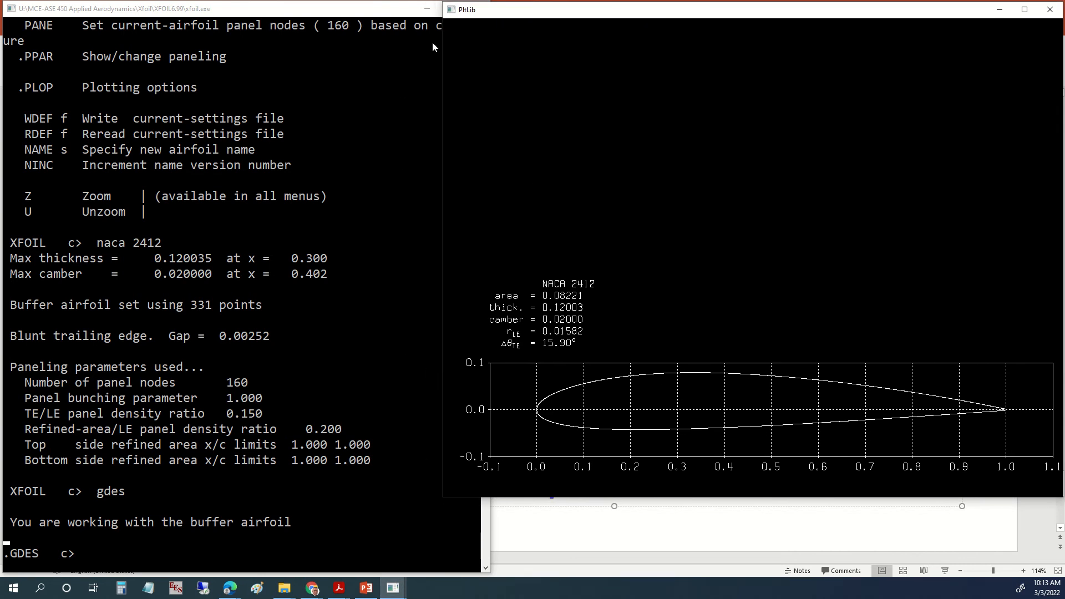
{"action": "left_click_drag", "start_coordinate": [442, 15], "coordinate": [478, 18]}
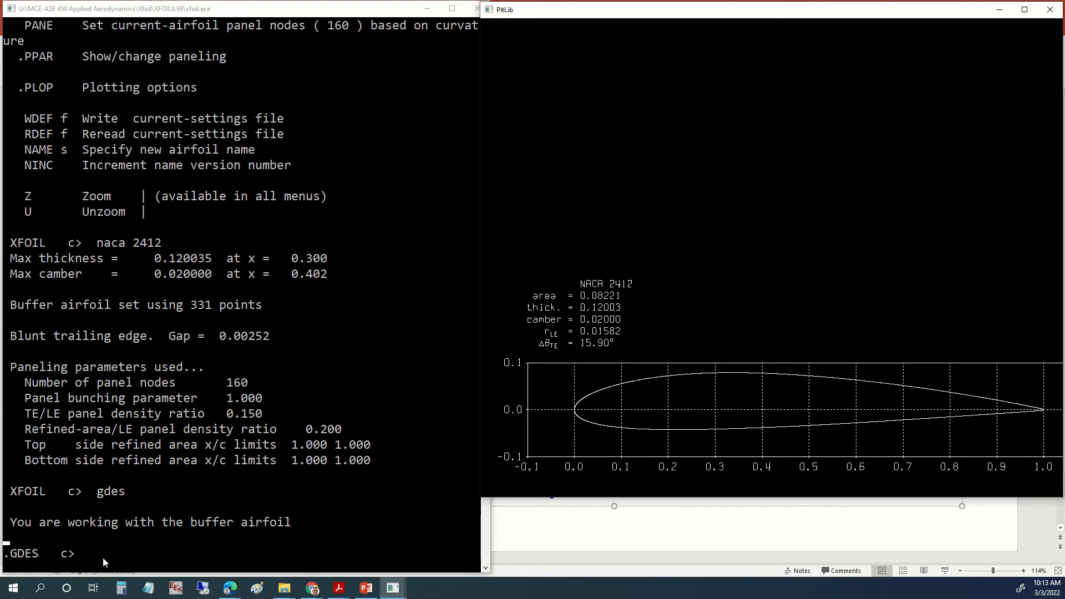
{"action": "left_click", "coordinate": [85, 555]}
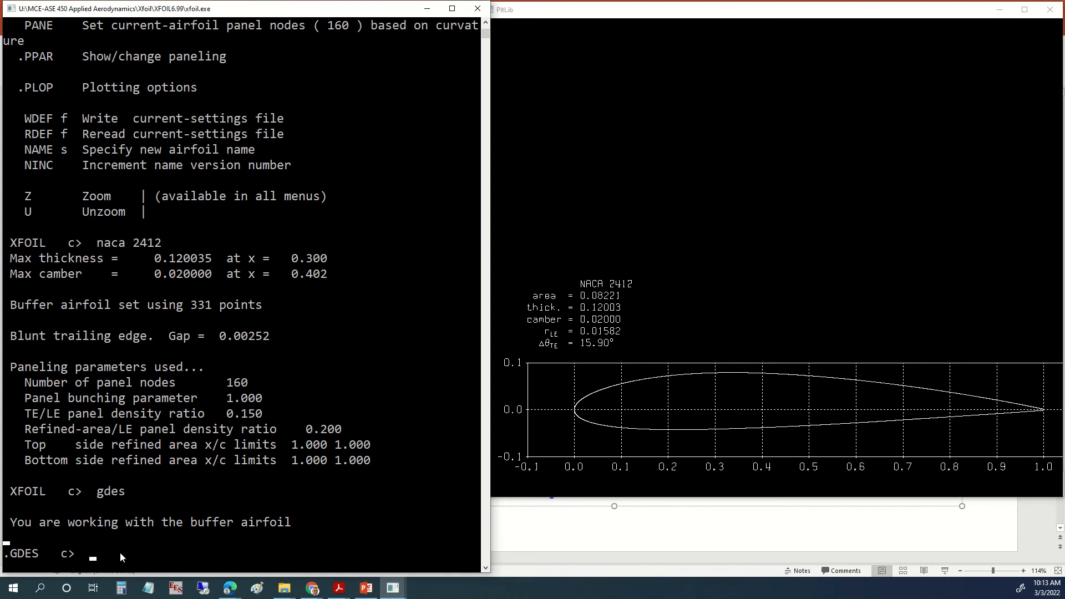
{"action": "left_click", "coordinate": [732, 438]}
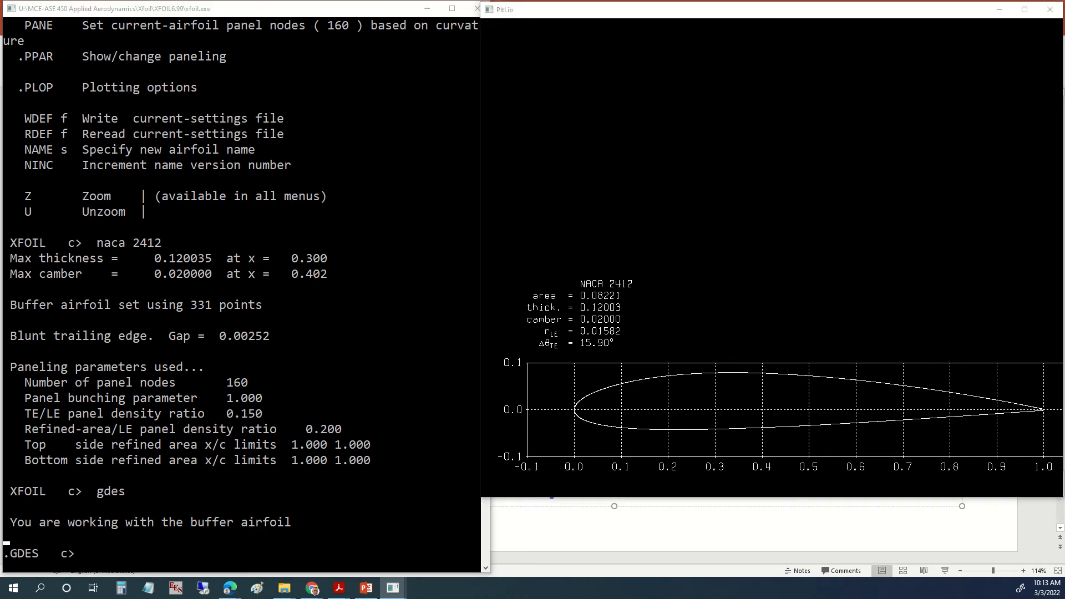
Move the airfoil's thickness highpoint and camber highpoint both to x = 0.5 with the HIGH command.
{"action": "left_click", "coordinate": [365, 588]}
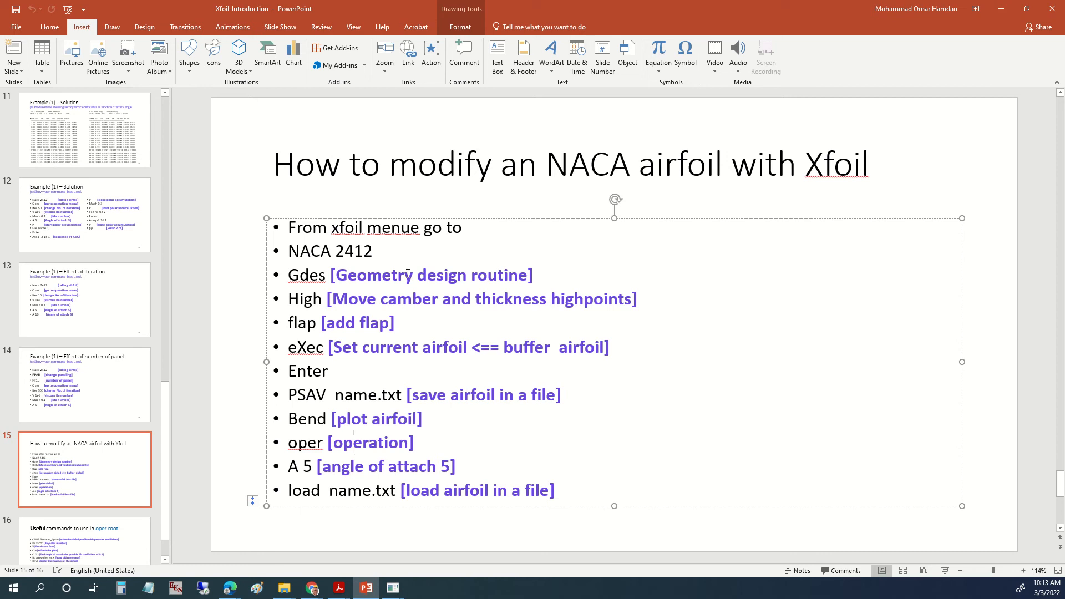
{"action": "left_click", "coordinate": [1001, 9]}
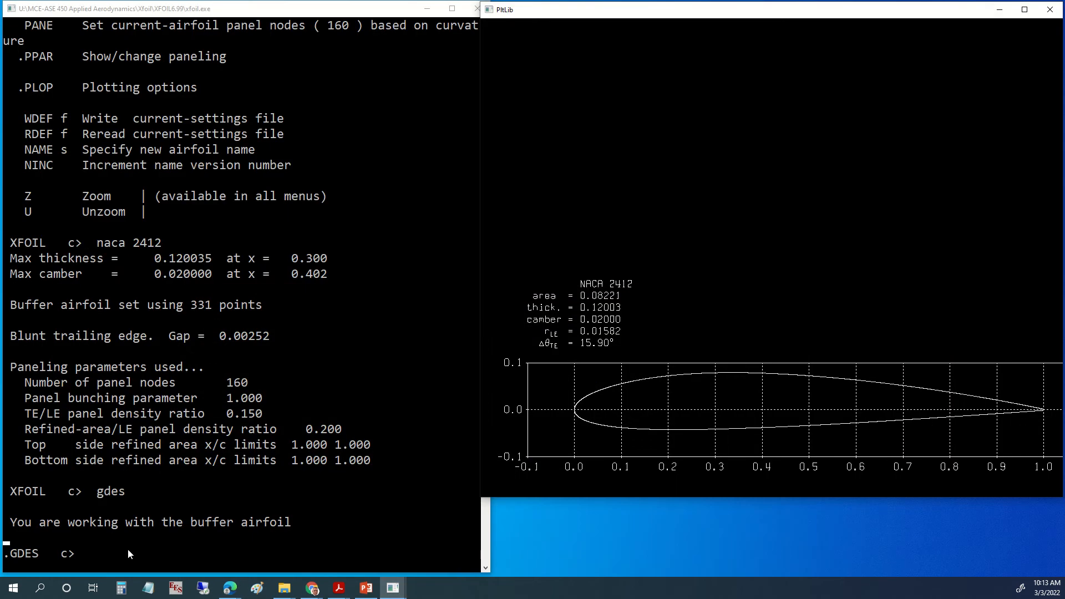
{"action": "left_click", "coordinate": [94, 555]}
{"action": "type", "text": "high"}
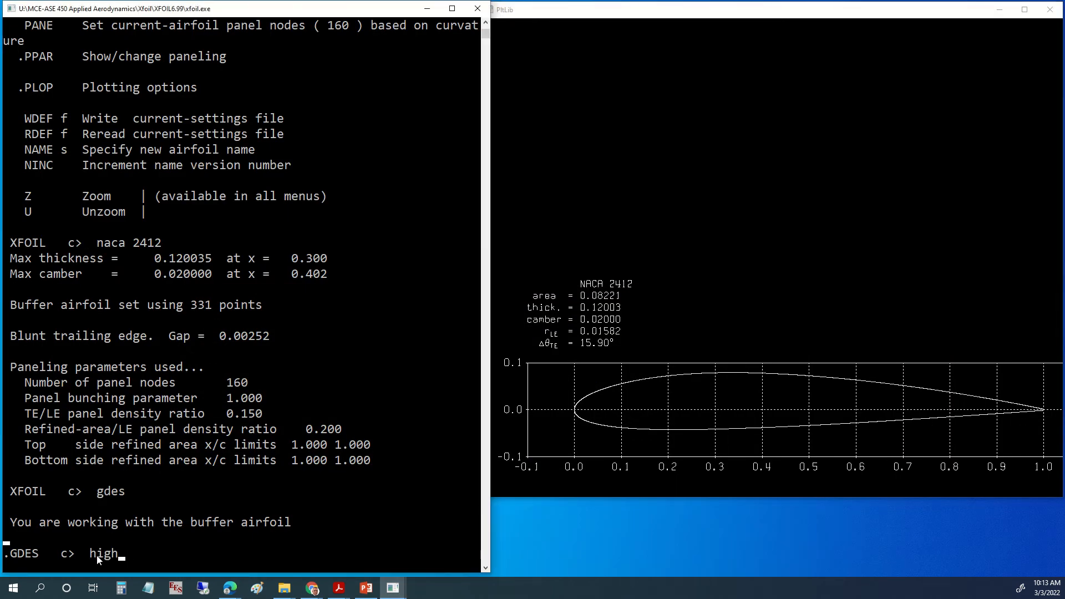
{"action": "key", "text": "Return"}
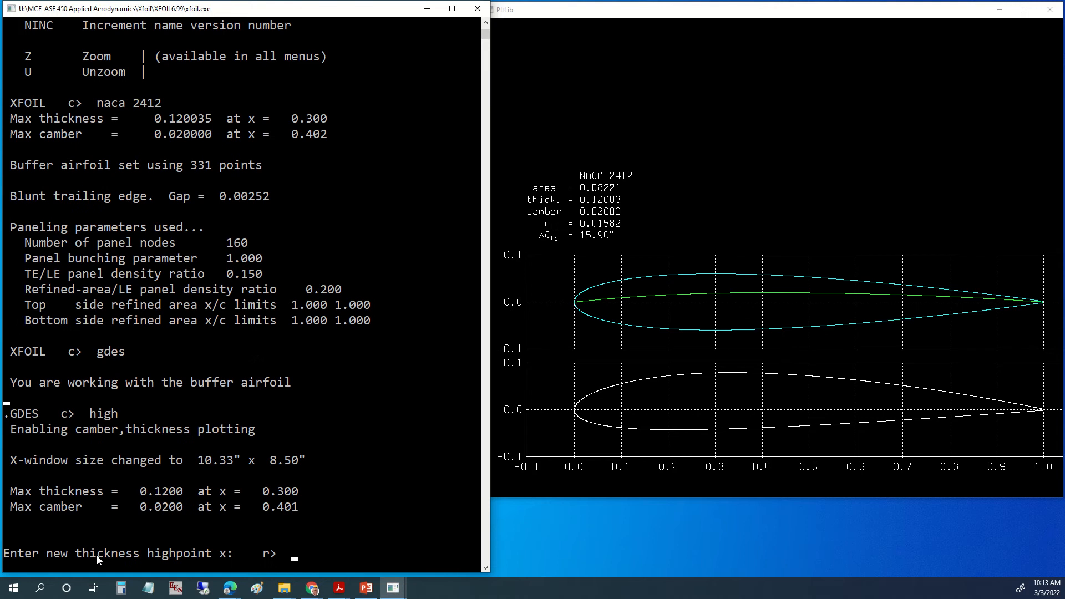
{"action": "left_click", "coordinate": [595, 300]}
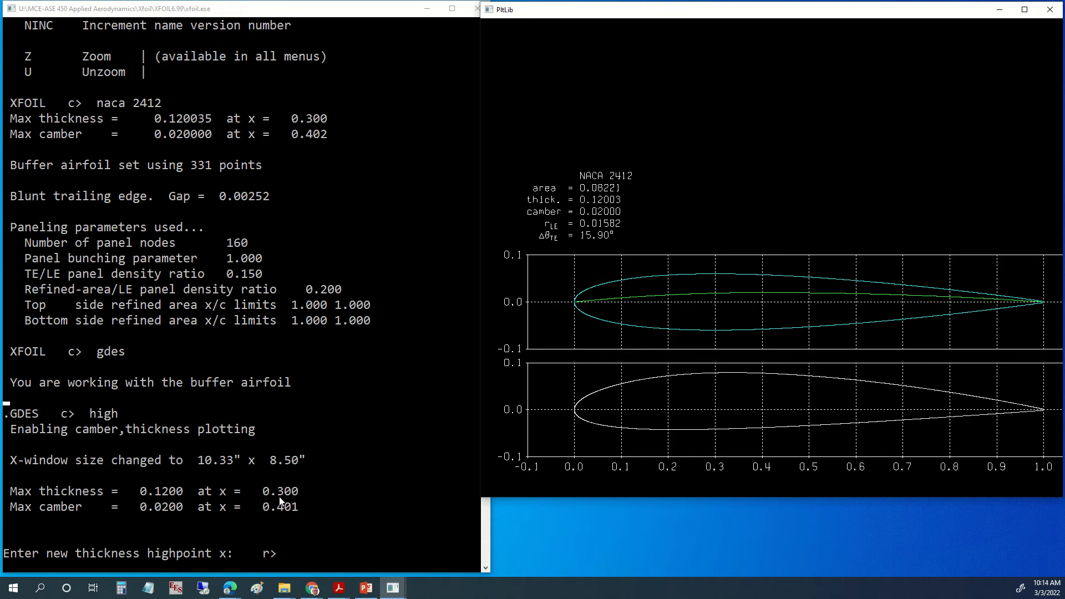
{"action": "left_click", "coordinate": [288, 554]}
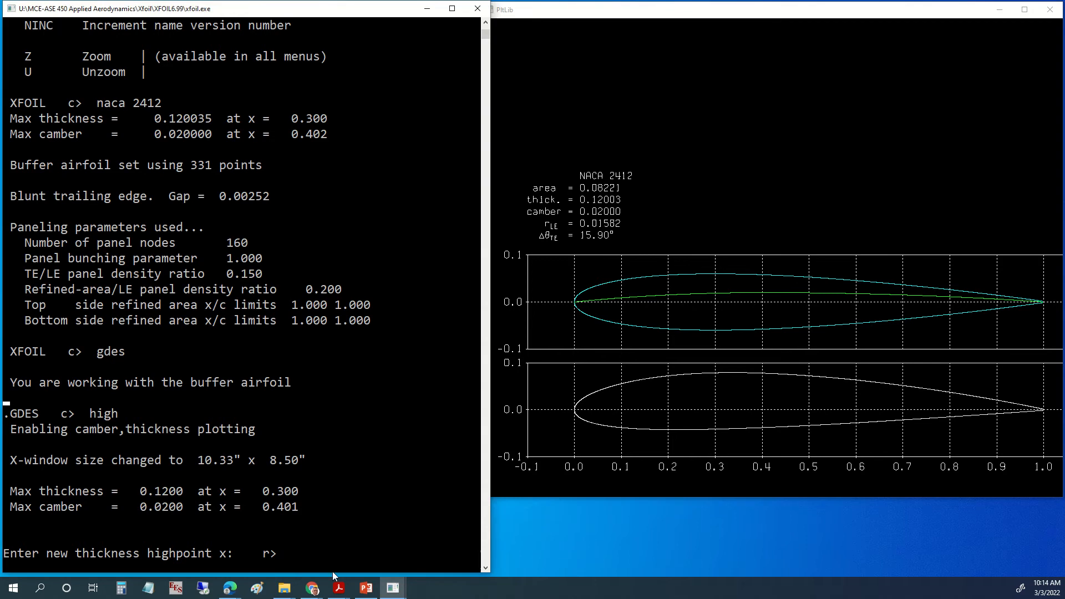
{"action": "type", "text": "0.5"}
{"action": "key", "text": "Return"}
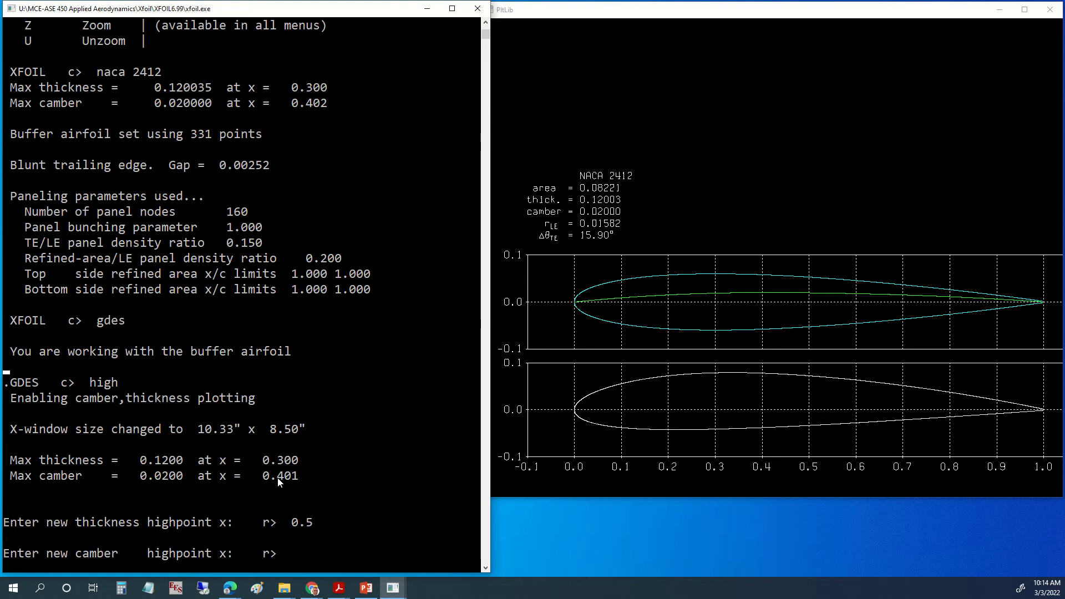
{"action": "type", "text": "0.5"}
{"action": "key", "text": "Return"}
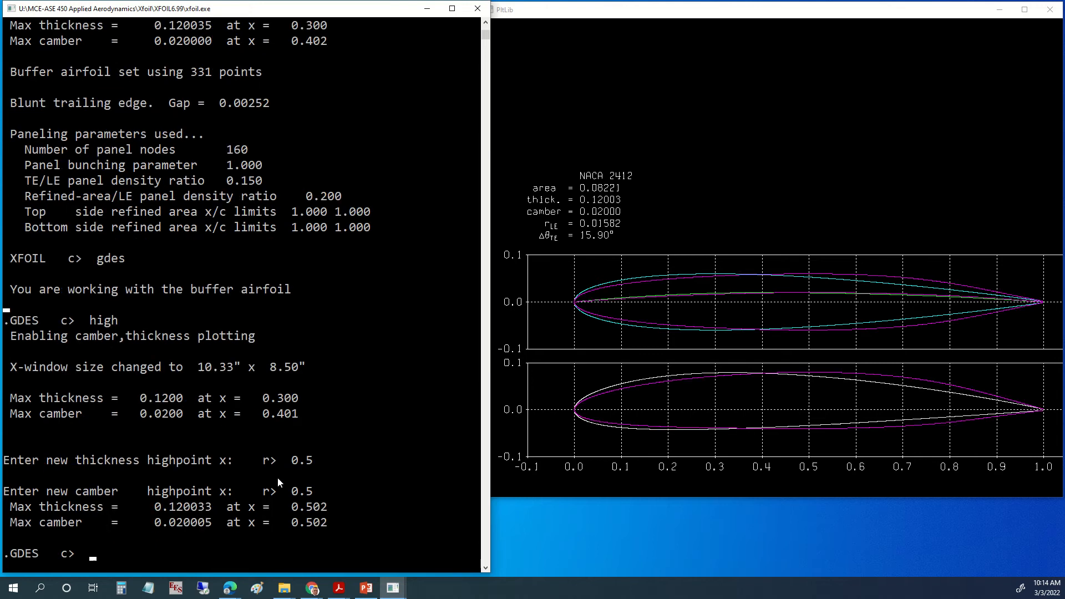
{"action": "left_click", "coordinate": [896, 284]}
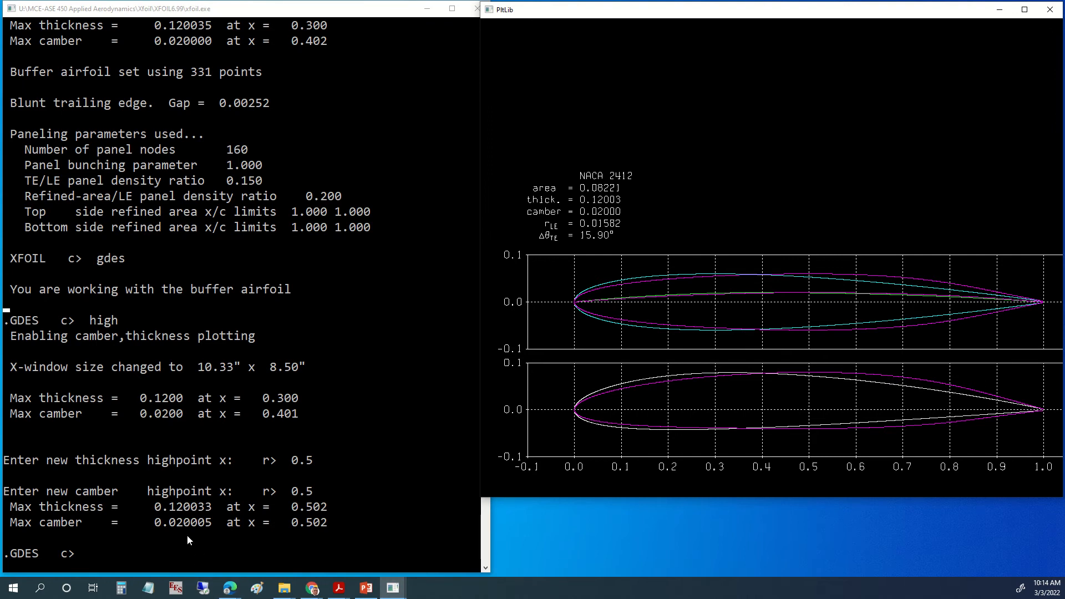
Set the current airfoil from the modified buffer airfoil with eXec and return to the top-level XFOIL prompt.
{"action": "left_click", "coordinate": [365, 593]}
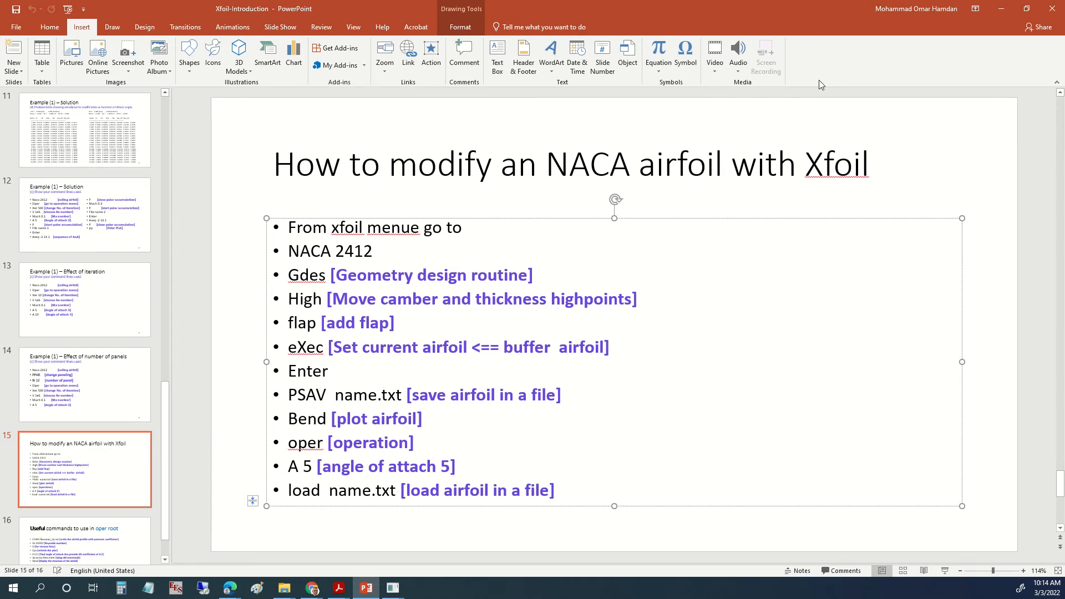
{"action": "left_click", "coordinate": [994, 16]}
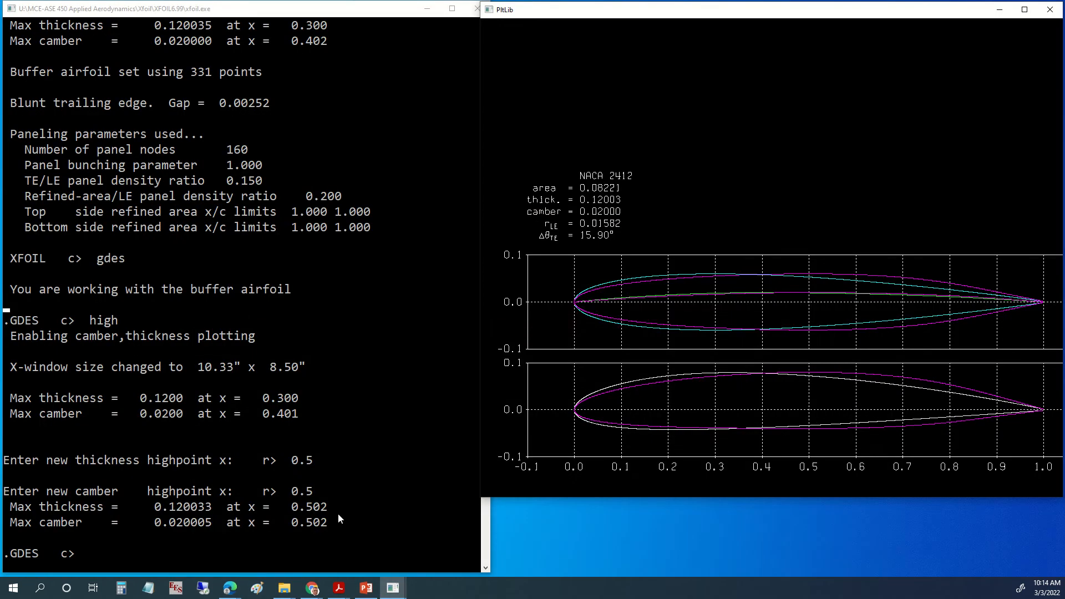
{"action": "left_click", "coordinate": [219, 551]}
{"action": "type", "text": "e"}
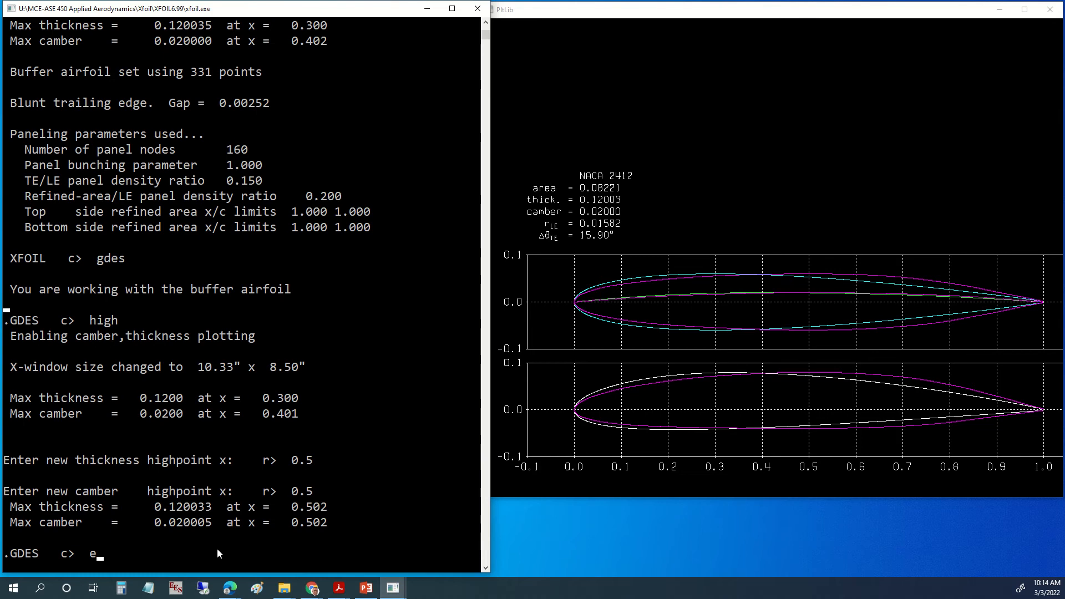
{"action": "type", "text": "Xec"}
{"action": "key", "text": "Return"}
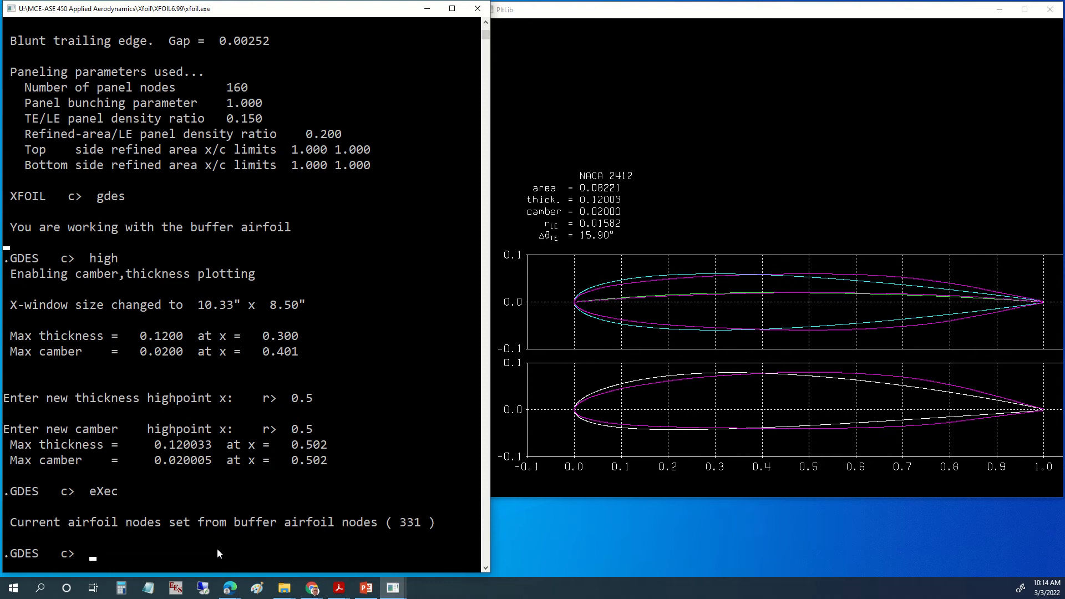
{"action": "key", "text": "Return"}
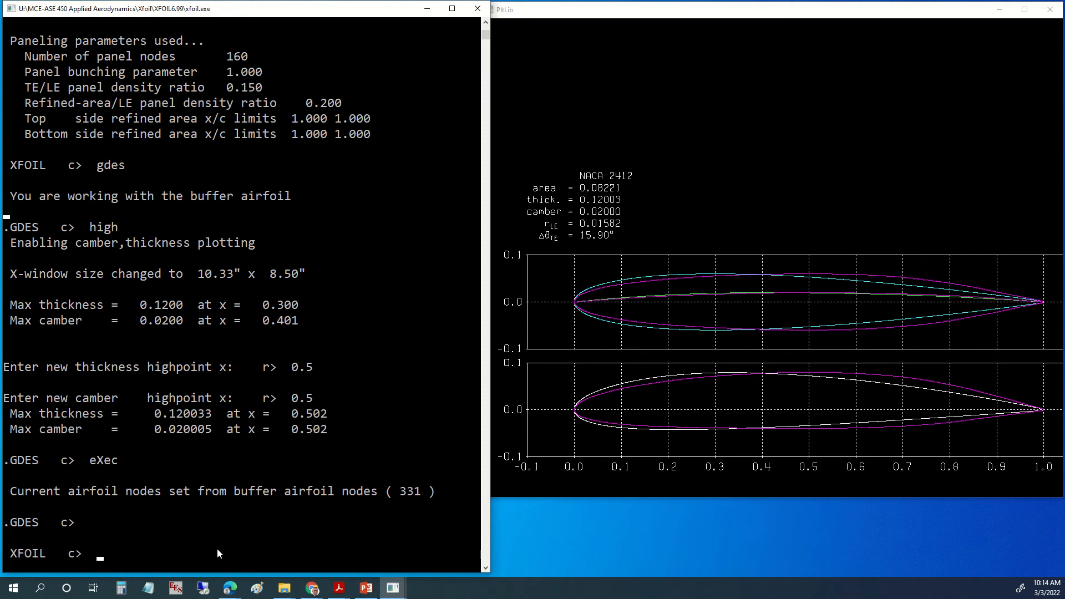
Enter the OPER routine and compute the modified airfoil's pressure distribution at an angle of attack of 5 degrees.
{"action": "type", "text": "oper"}
{"action": "key", "text": "Return"}
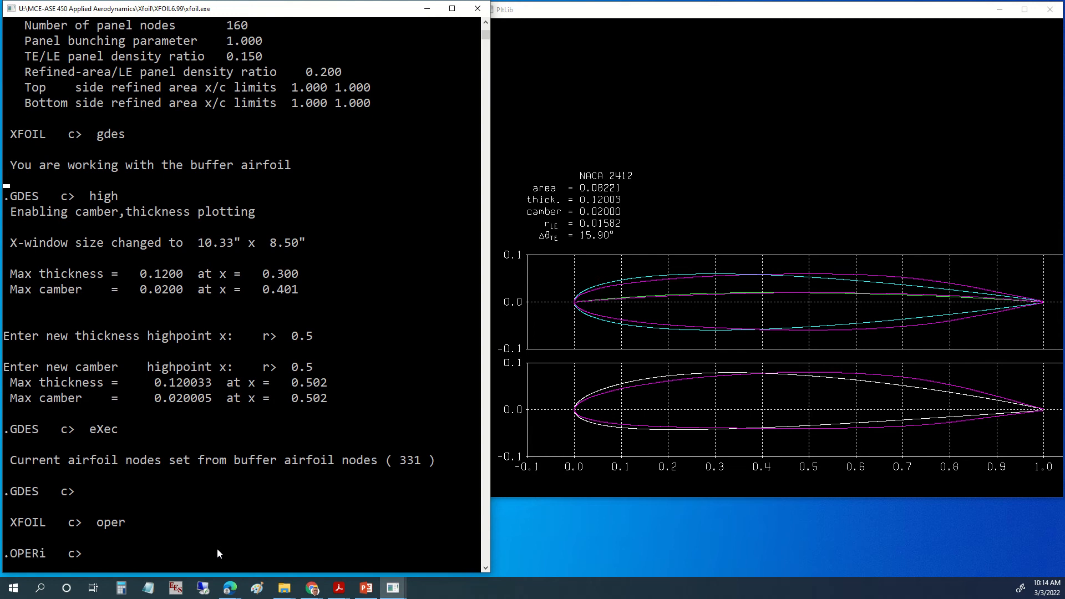
{"action": "type", "text": "a 5"}
{"action": "key", "text": "Return"}
{"action": "left_click", "coordinate": [621, 365]}
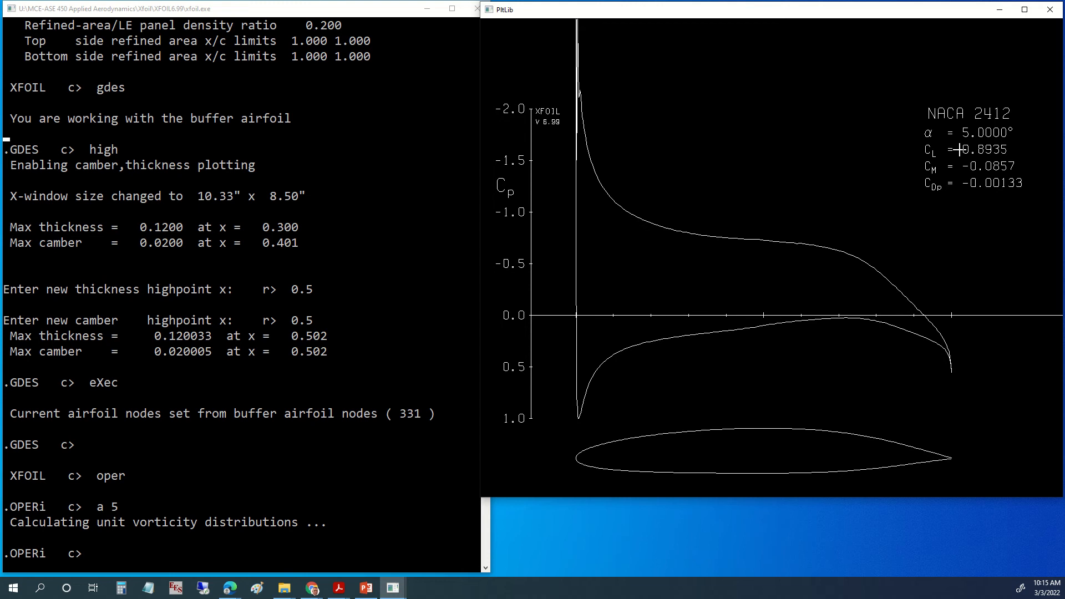
{"action": "left_click", "coordinate": [221, 541]}
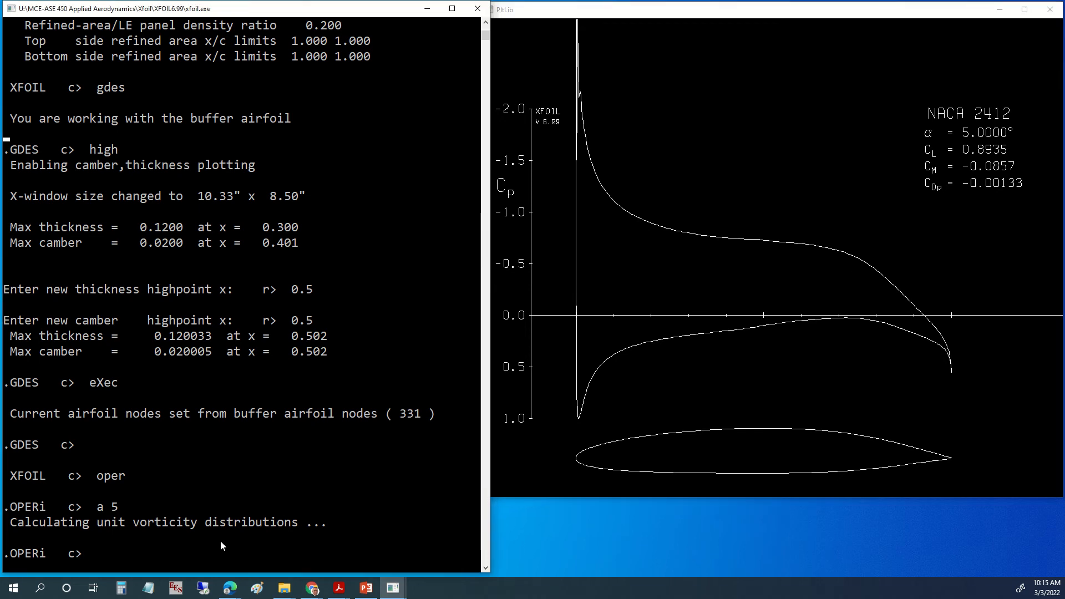
Leave OPER, re-enter the GDES geometry design routine and list its available commands to review the flap option.
{"action": "key", "text": "Return"}
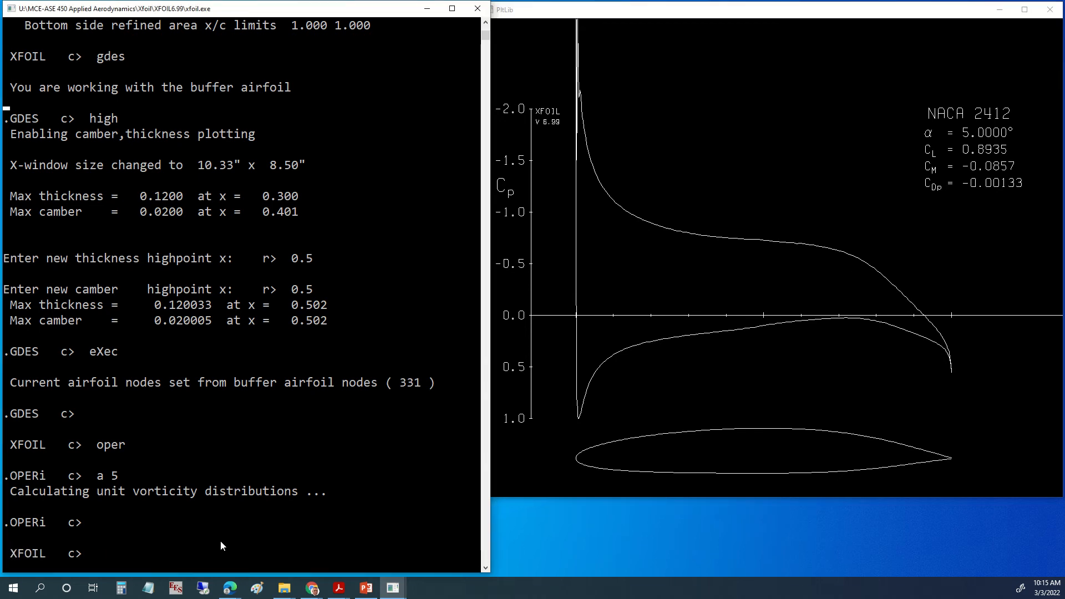
{"action": "type", "text": "gdes"}
{"action": "key", "text": "Return"}
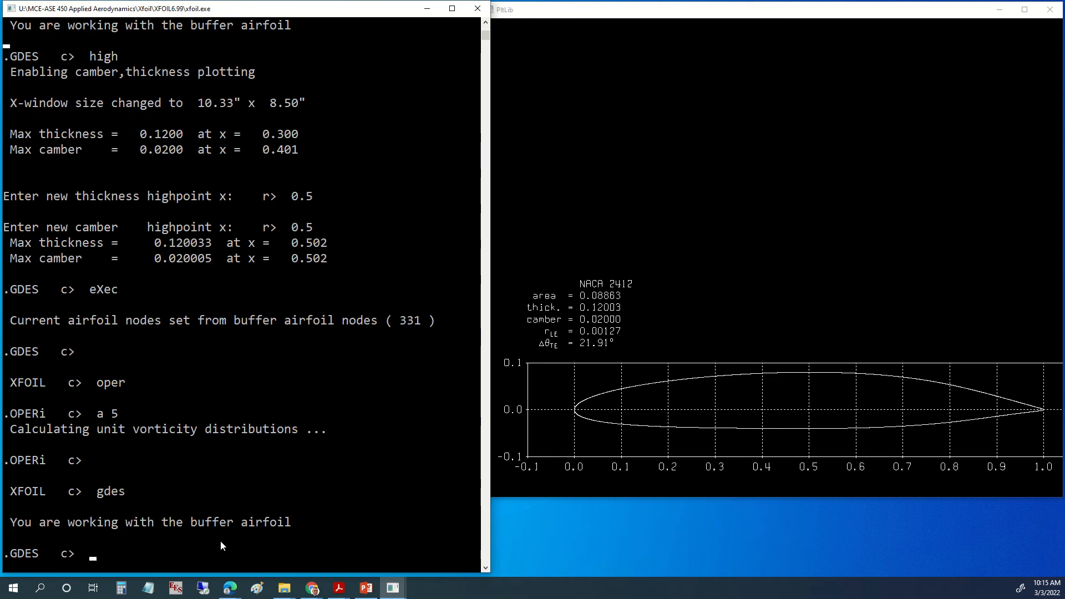
{"action": "type", "text": "?"}
{"action": "key", "text": "Return"}
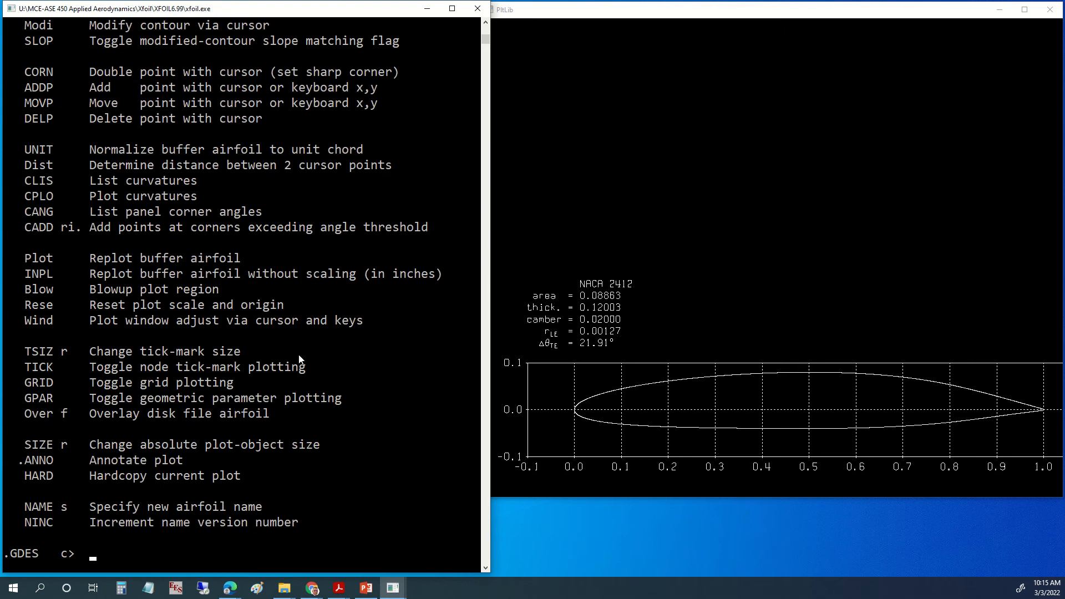
{"action": "scroll", "coordinate": [252, 334], "scroll_direction": "up", "scroll_amount": 10}
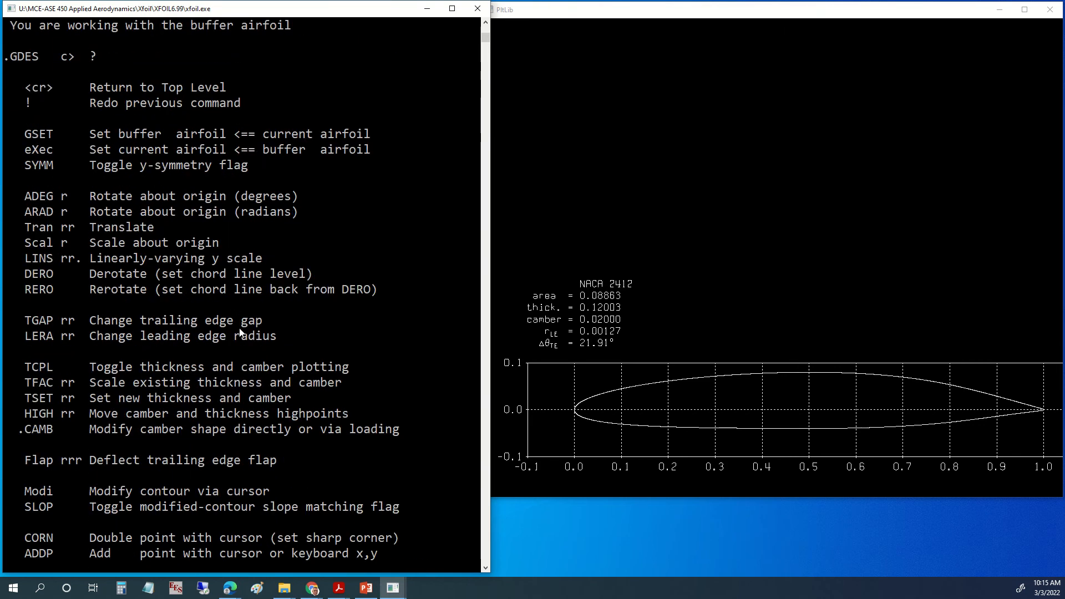
{"action": "scroll", "coordinate": [76, 383], "scroll_direction": "down", "scroll_amount": 2}
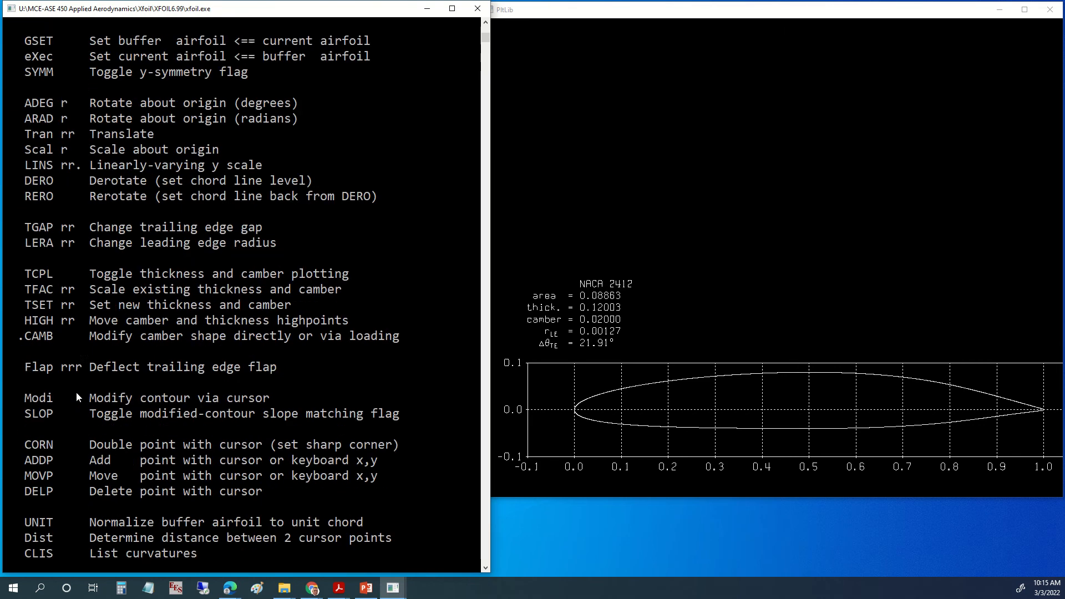
{"action": "left_click", "coordinate": [866, 422]}
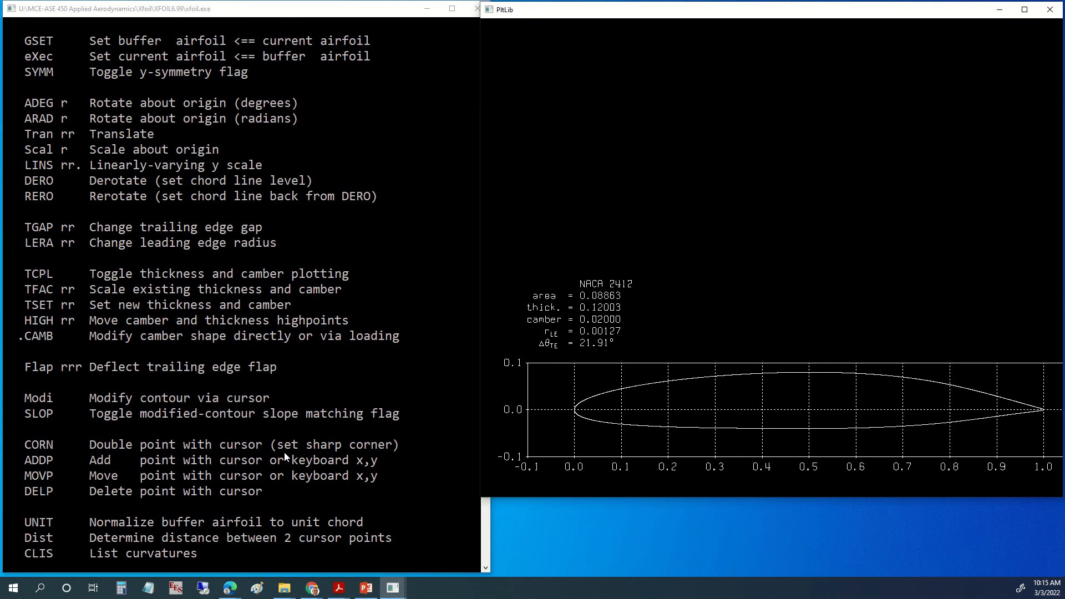
{"action": "scroll", "coordinate": [216, 437], "scroll_direction": "down", "scroll_amount": 12}
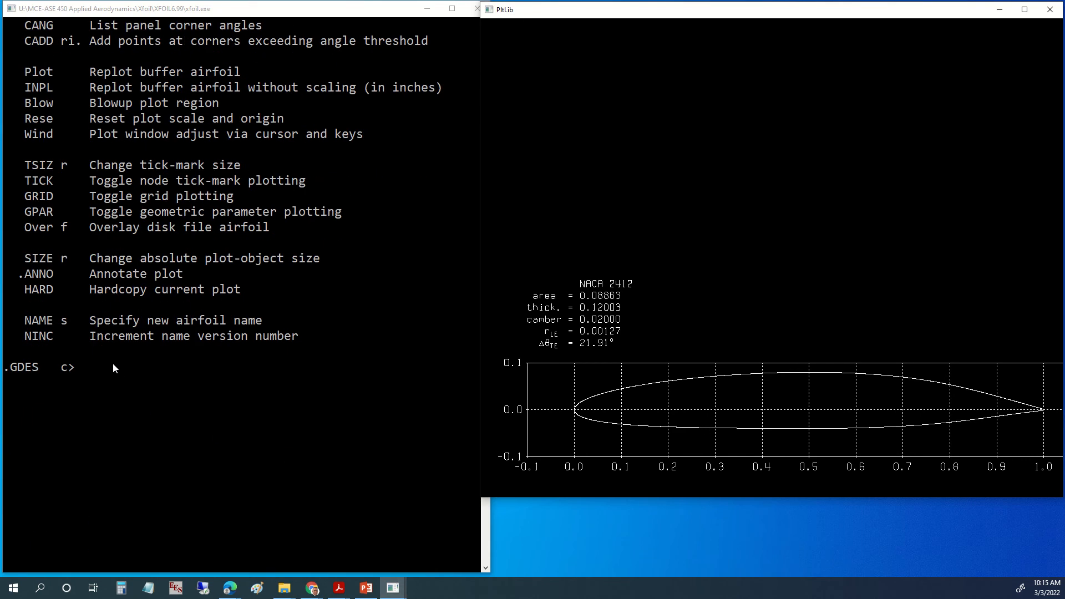
Start the FLAP command on the buffer airfoil and place the flap hinge at x = 0.7, y = 0.
{"action": "left_click", "coordinate": [85, 366]}
{"action": "type", "text": "f"}
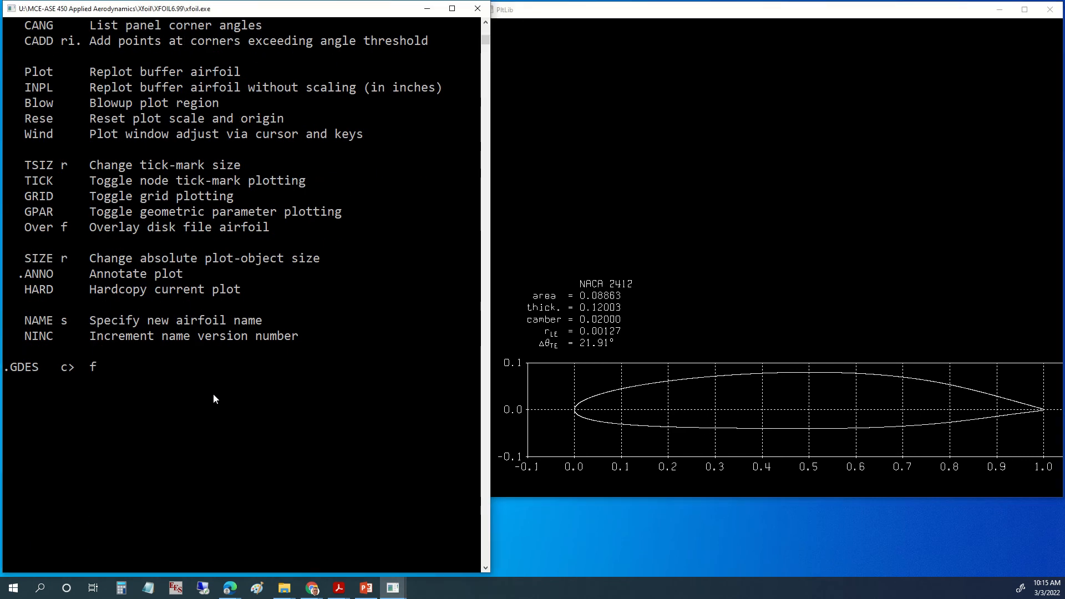
{"action": "type", "text": "lap"}
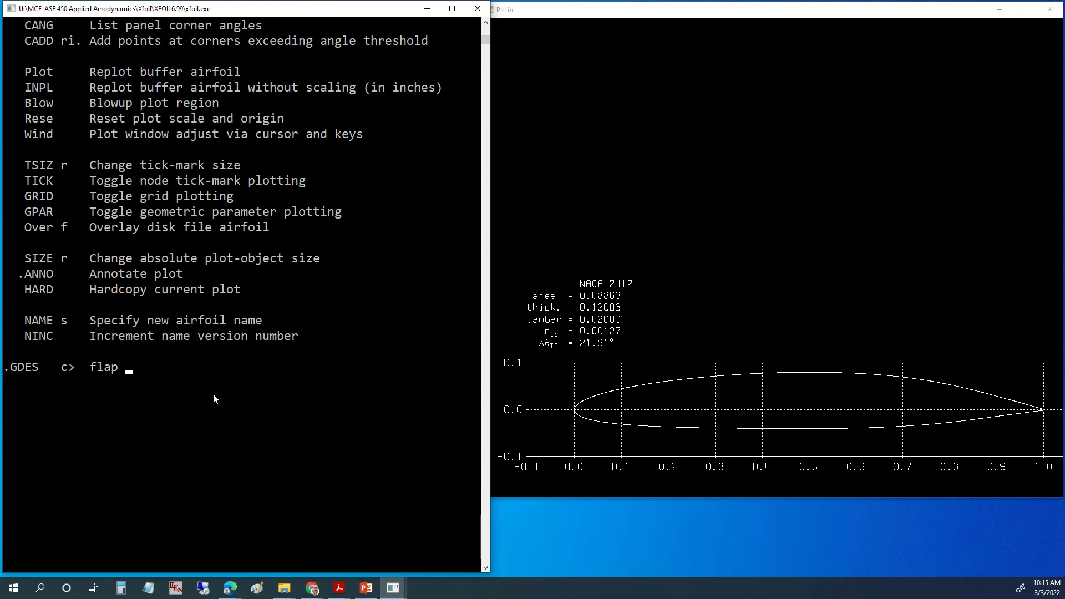
{"action": "key", "text": "BackSpace"}
{"action": "key", "text": "Return"}
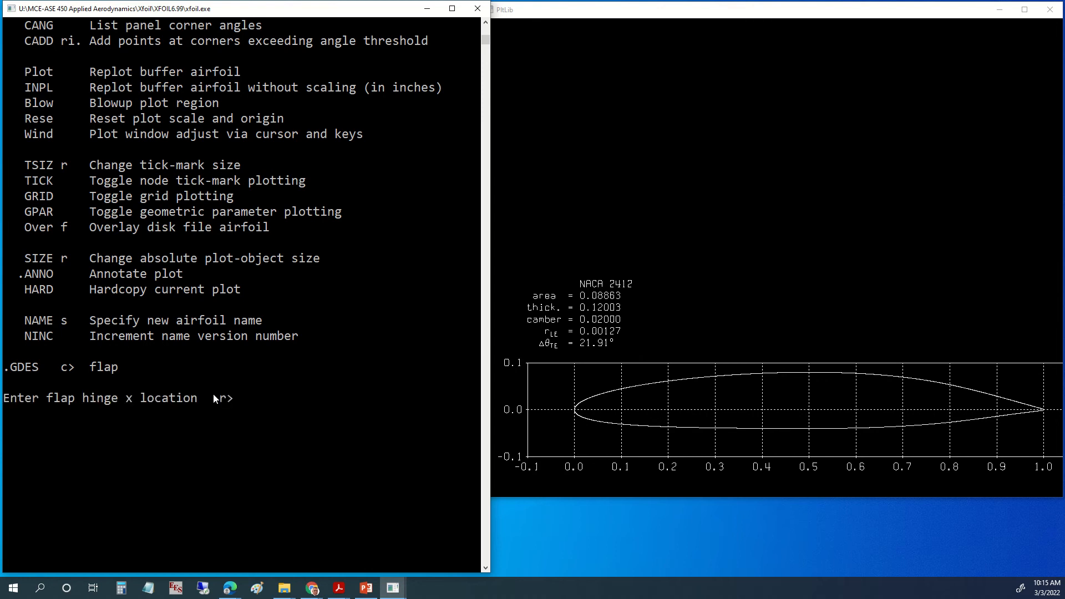
{"action": "left_click", "coordinate": [496, 375]}
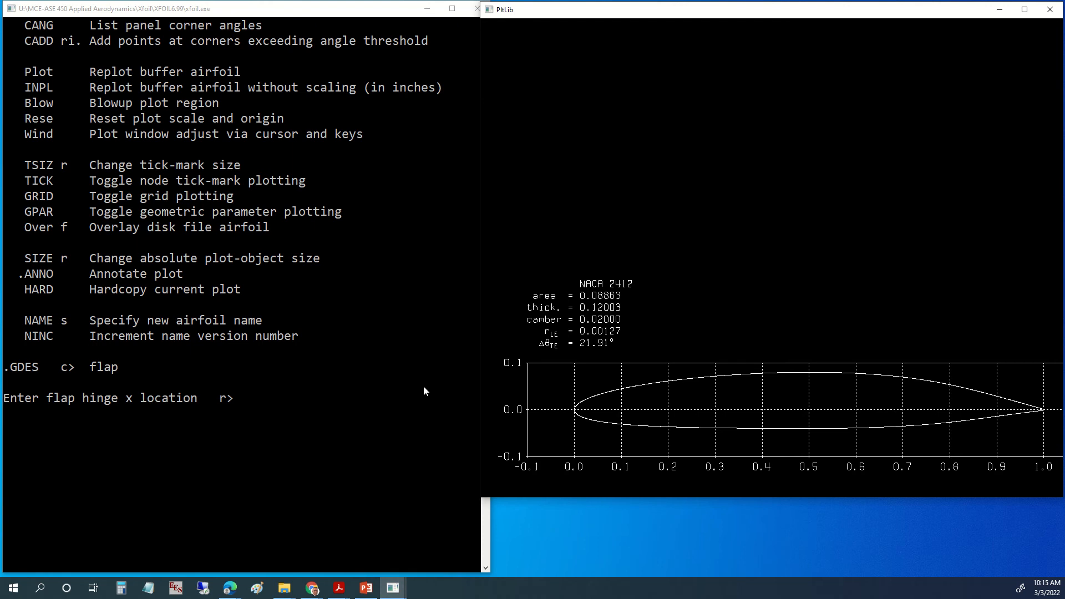
{"action": "left_click", "coordinate": [255, 408]}
{"action": "type", "text": "0.7"}
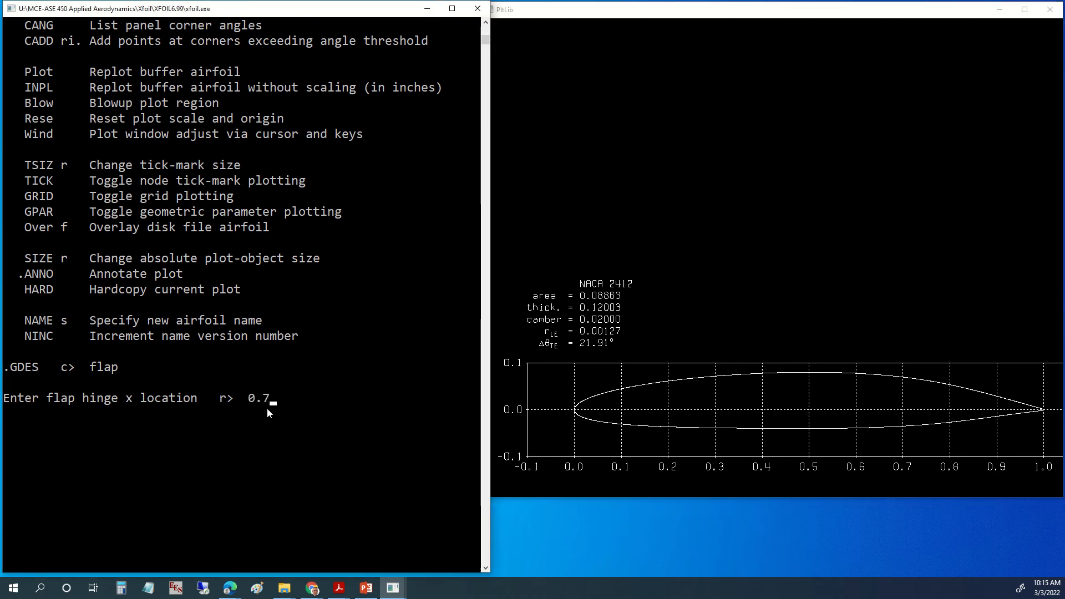
{"action": "key", "text": "Return"}
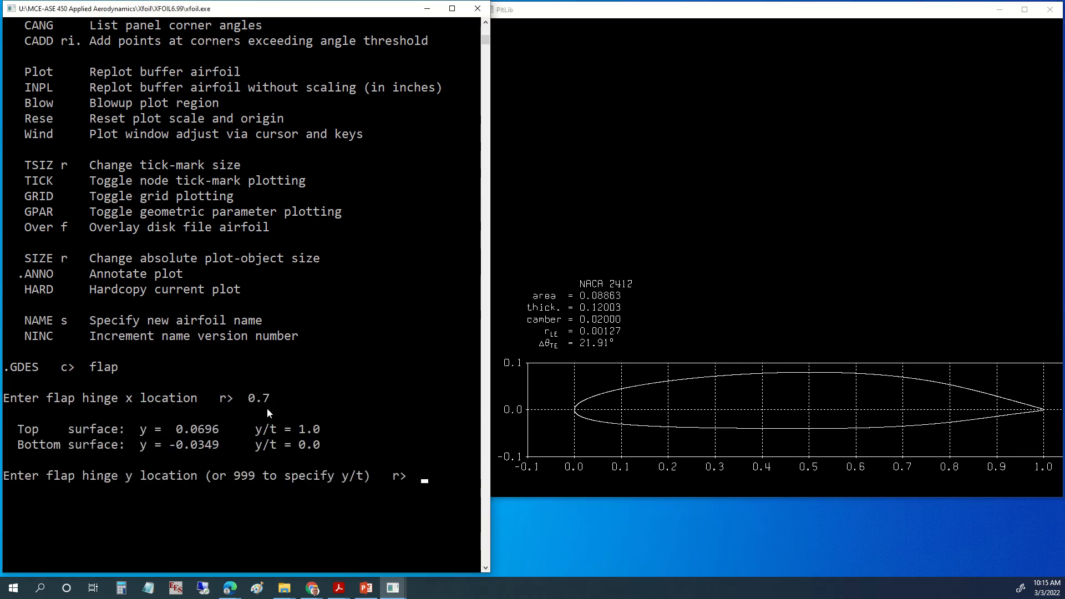
{"action": "type", "text": "0"}
{"action": "key", "text": "Return"}
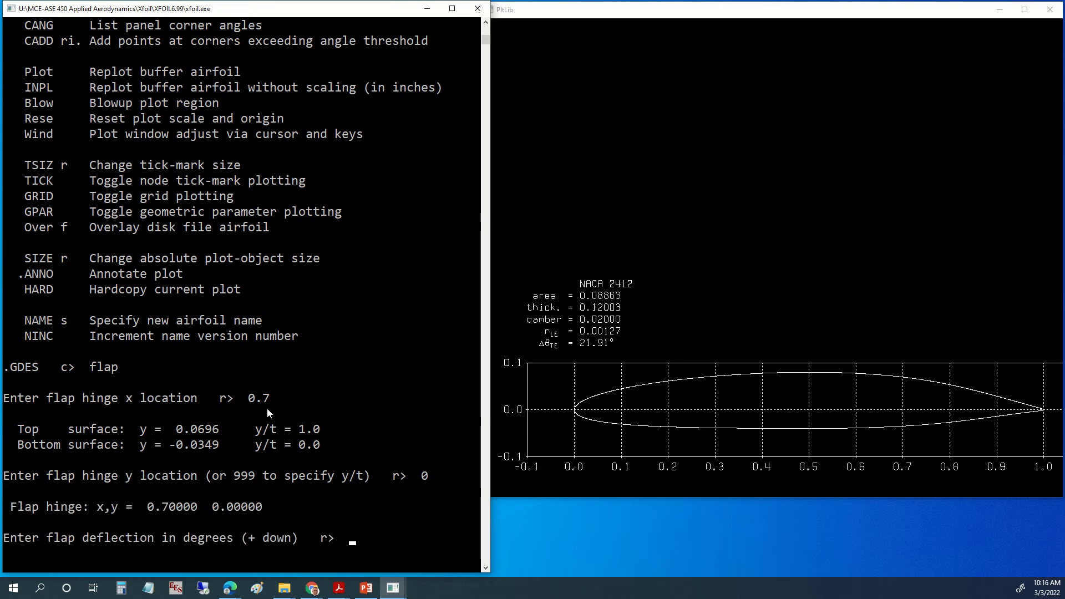
Deflect the trailing-edge flap 15 degrees downward.
{"action": "type", "text": "15"}
{"action": "key", "text": "Return"}
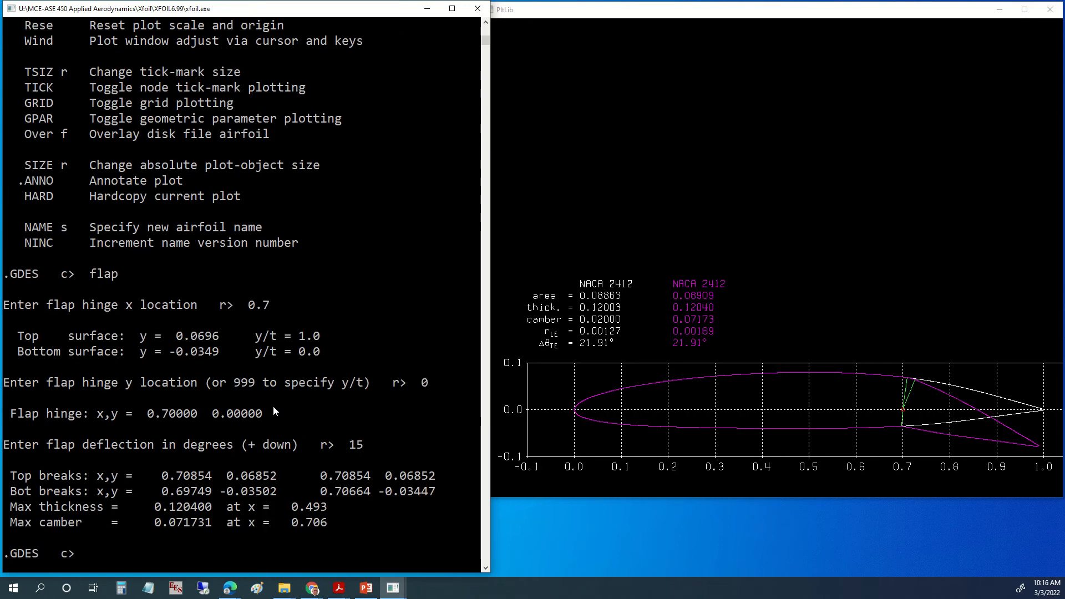
{"action": "left_click", "coordinate": [946, 385]}
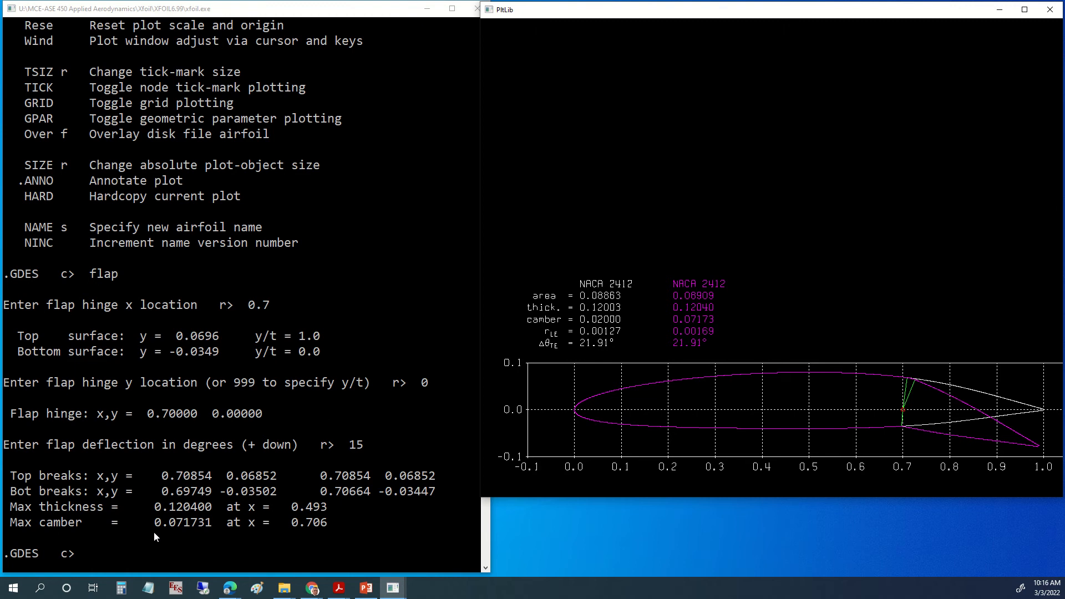
Set the current airfoil from the flapped buffer airfoil with eXec and leave the geometry design routine.
{"action": "left_click", "coordinate": [111, 559]}
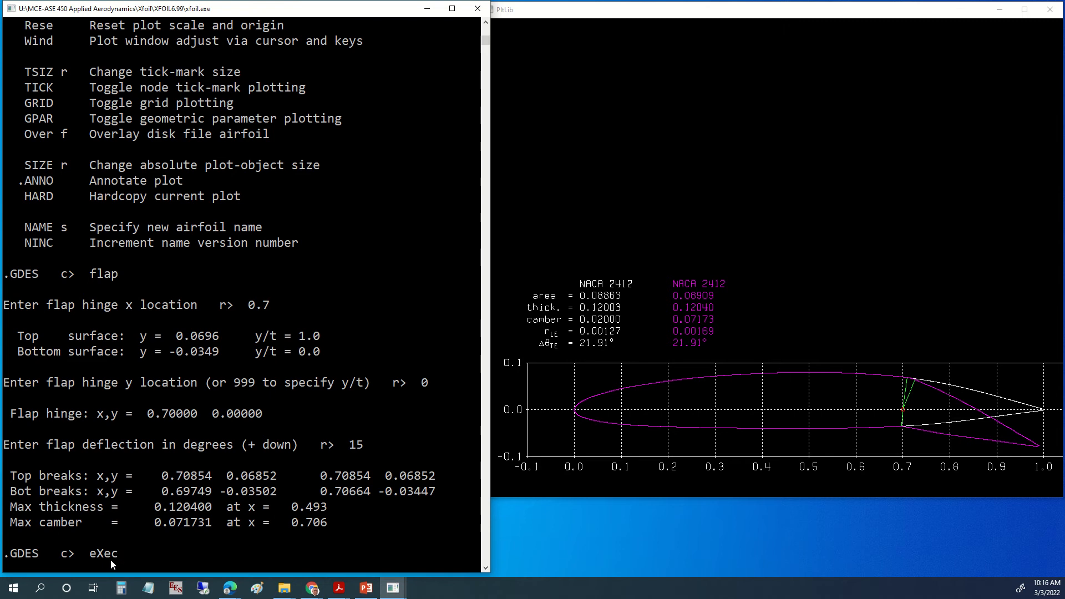
{"action": "key", "text": "Return"}
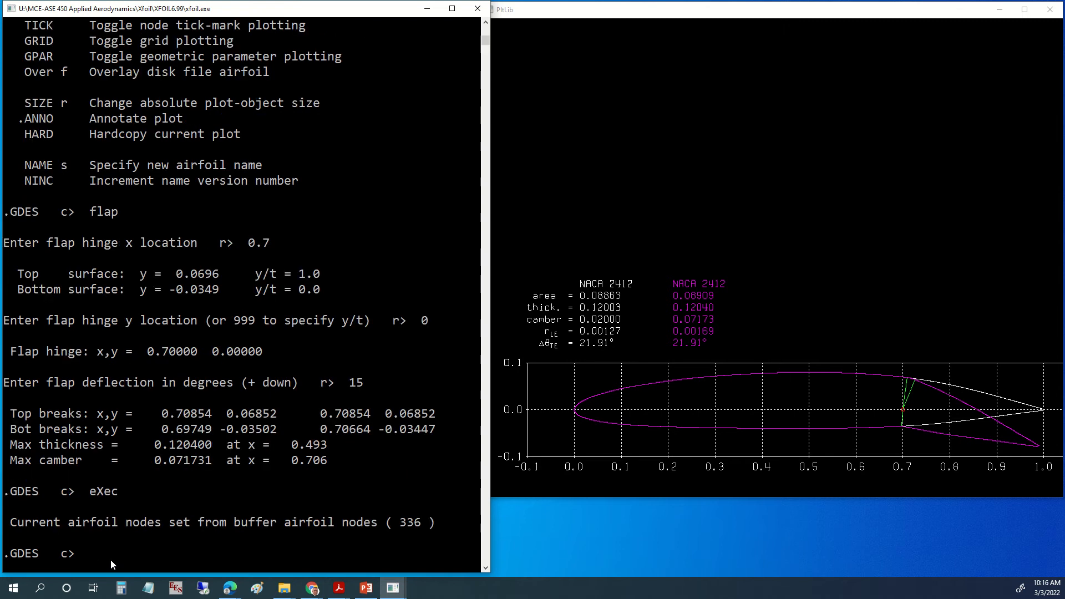
{"action": "key", "text": "Return"}
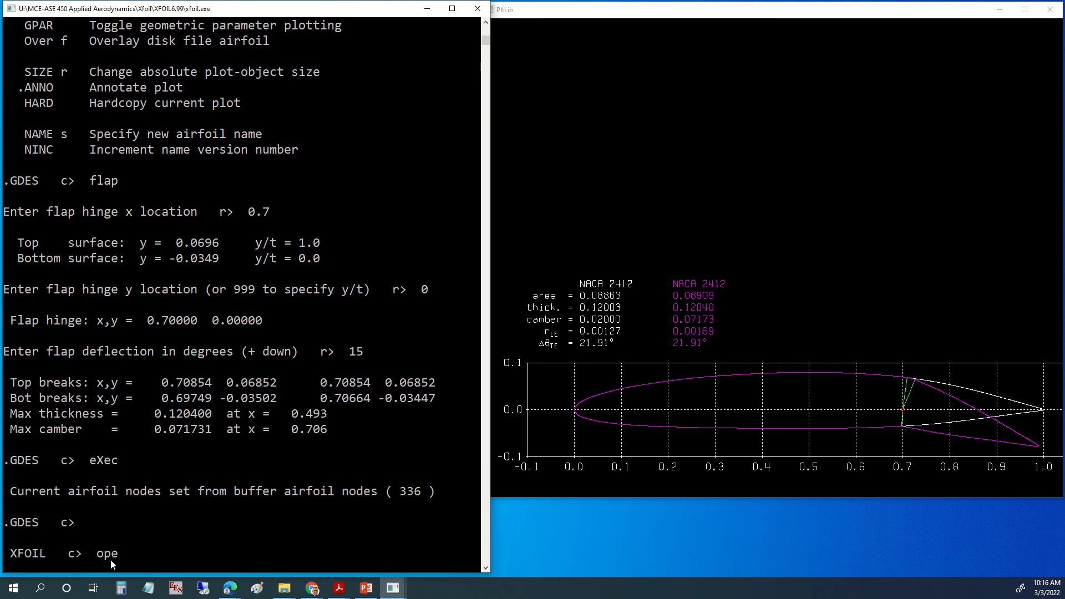
Enter the OPER routine and enable viscous analysis with a Reynolds number of 1000000 and a Mach number of 0.1.
{"action": "key", "text": "Return"}
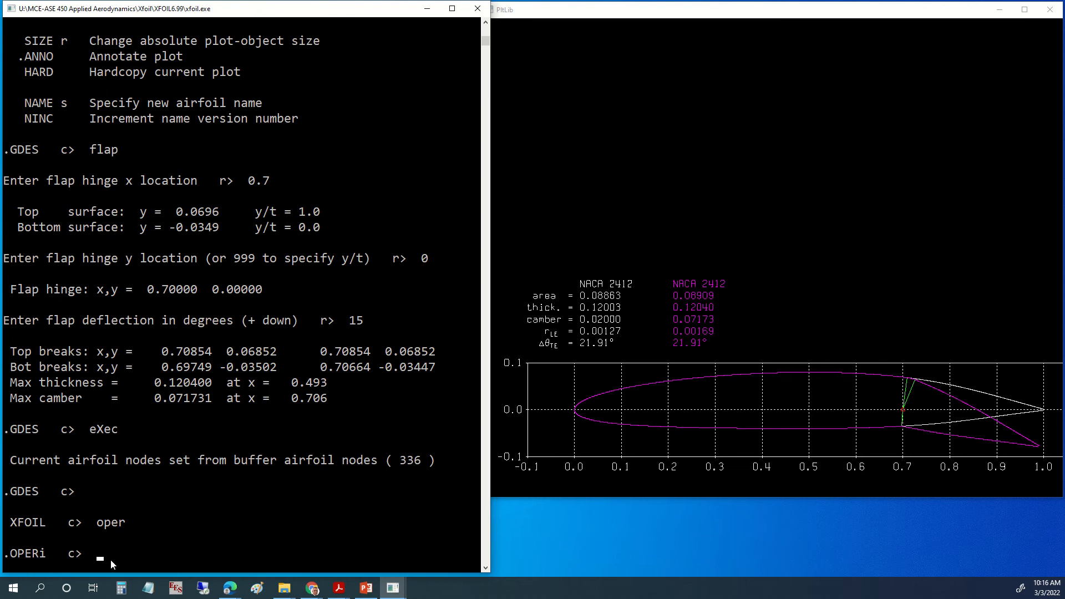
{"action": "key", "text": "Return"}
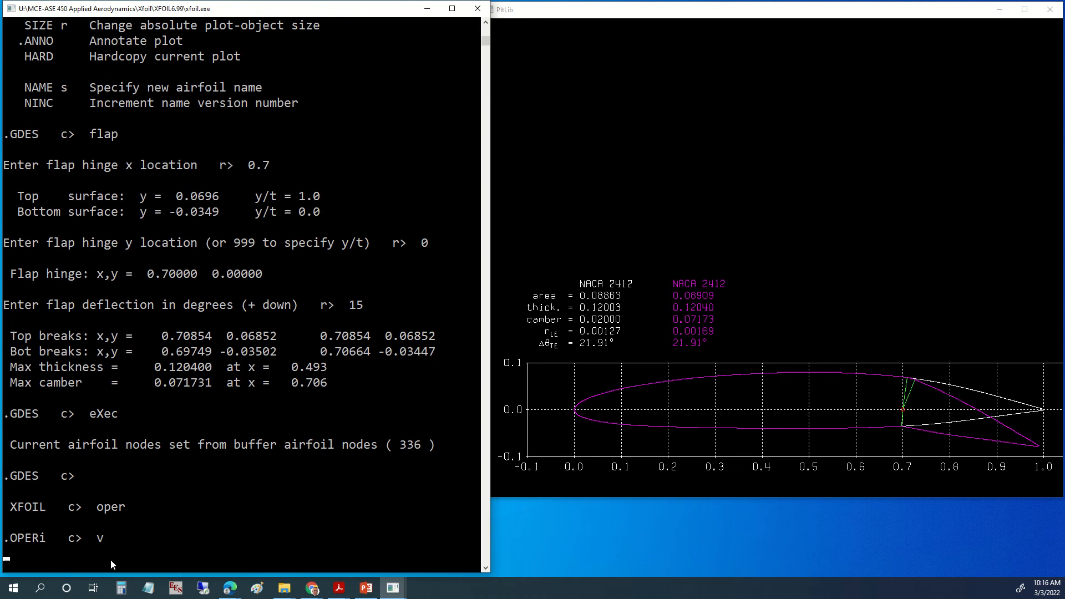
{"action": "type", "text": "100"}
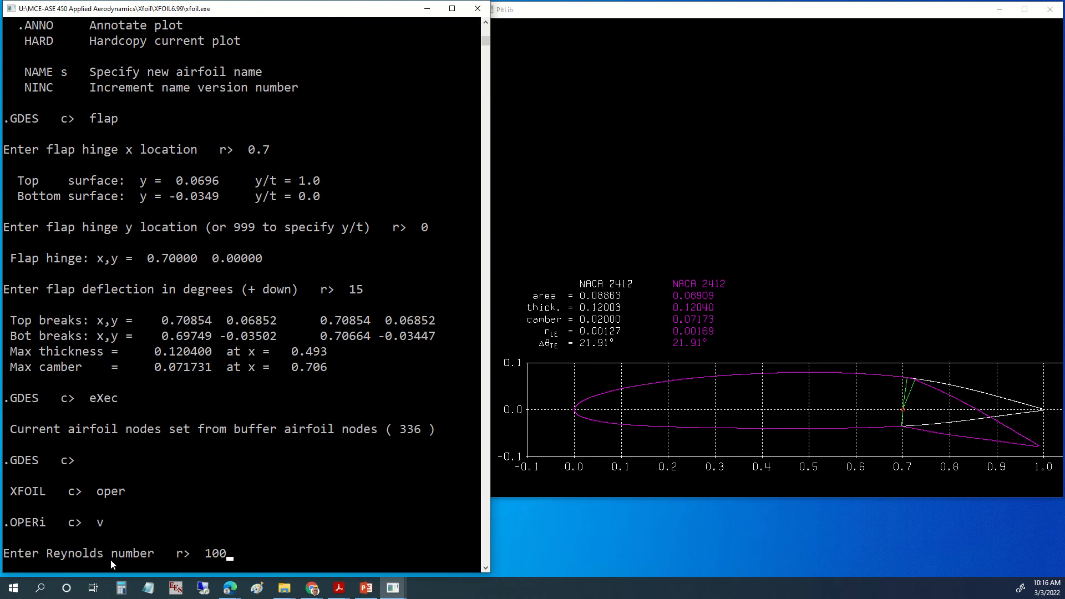
{"action": "type", "text": "0000"}
{"action": "key", "text": "Return"}
{"action": "type", "text": "m"}
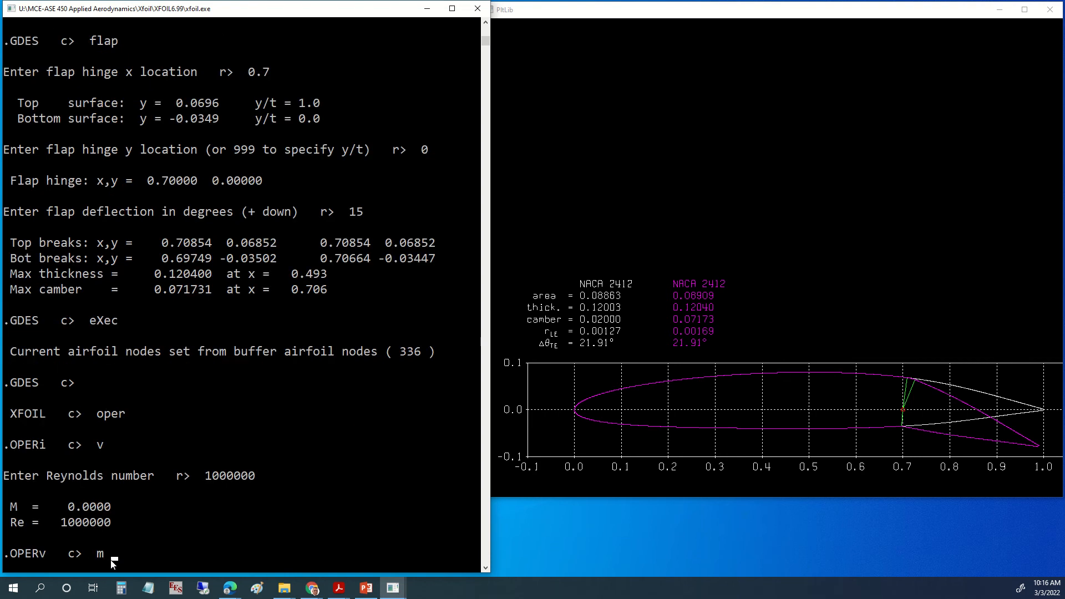
{"action": "type", "text": " 0.1"}
{"action": "key", "text": "Return"}
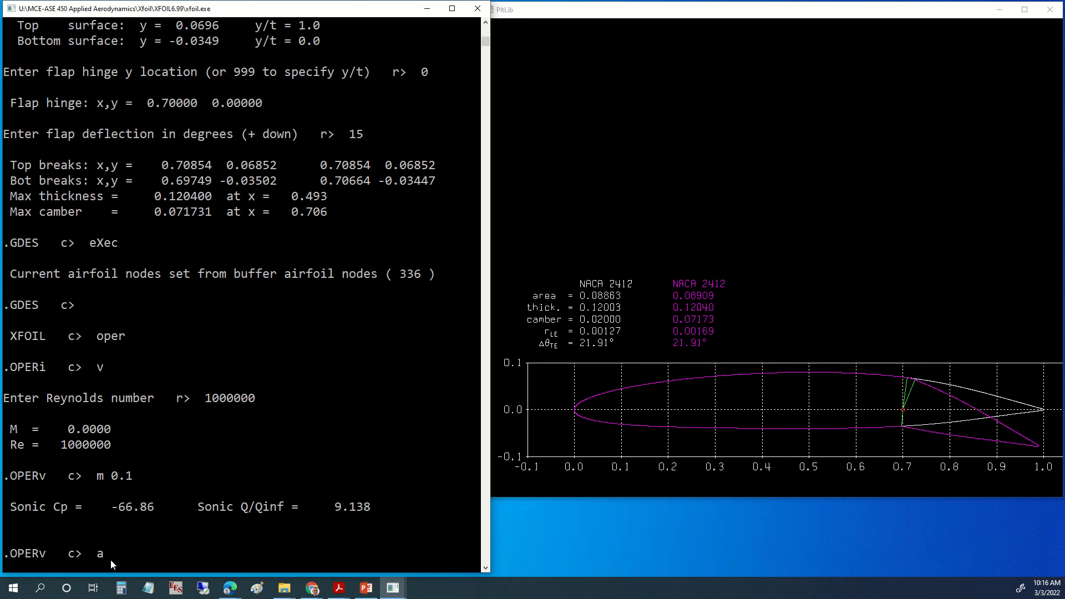
Try to compute the flapped airfoil's viscous pressure distribution at an angle of attack of 5 degrees.
{"action": "type", "text": "a 5"}
{"action": "key", "text": "Return"}
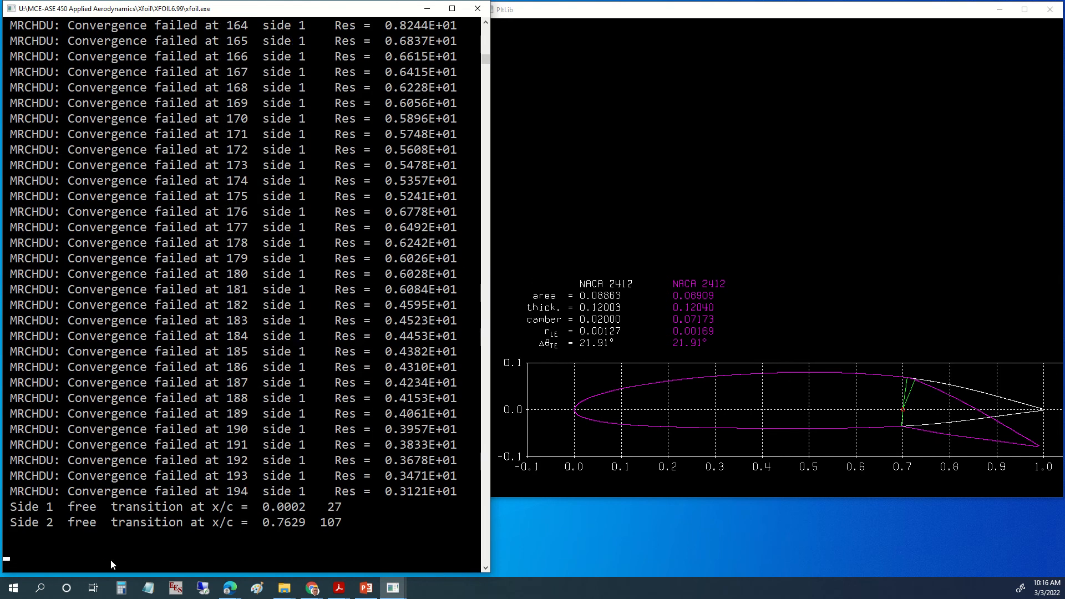
{"action": "left_click", "coordinate": [953, 328]}
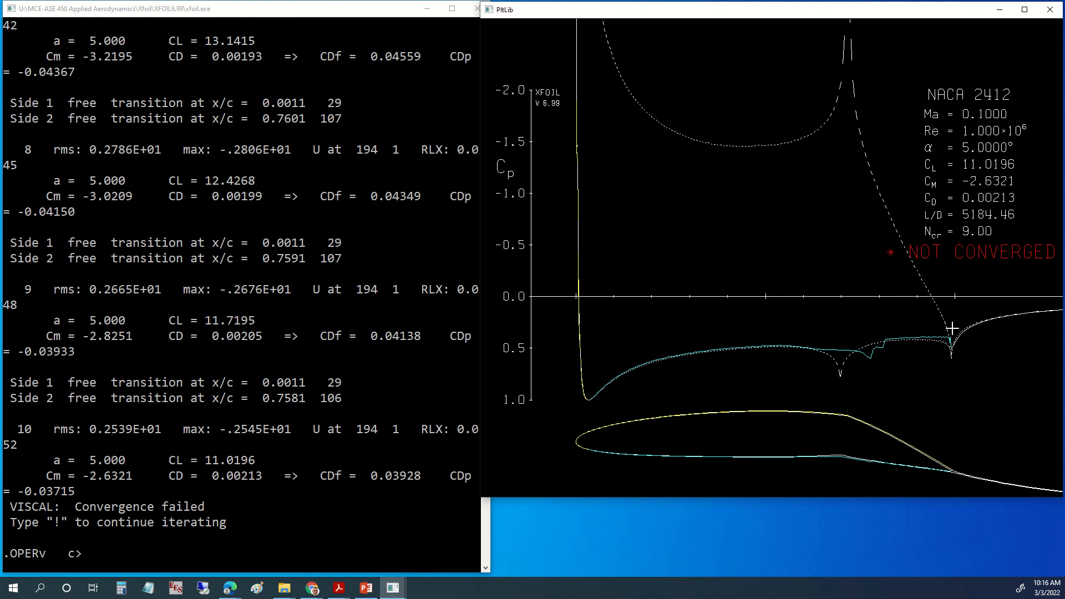
Set the iteration limit to 500 and rerun the viscous analysis at an angle of attack of 5 degrees.
{"action": "left_click", "coordinate": [135, 564]}
{"action": "type", "text": "iter"}
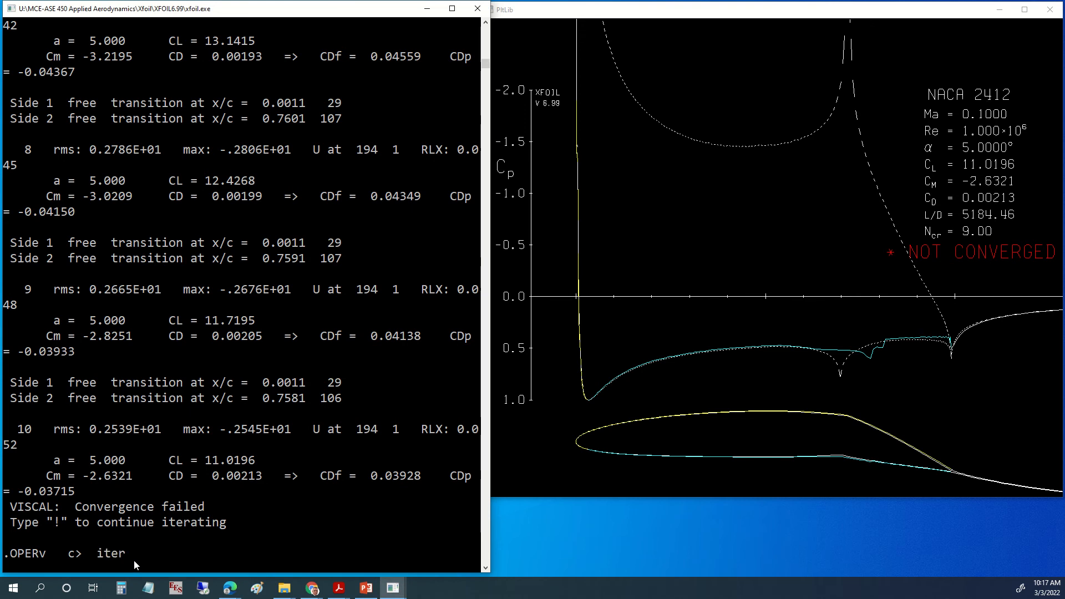
{"action": "type", "text": " 500"}
{"action": "key", "text": "Return"}
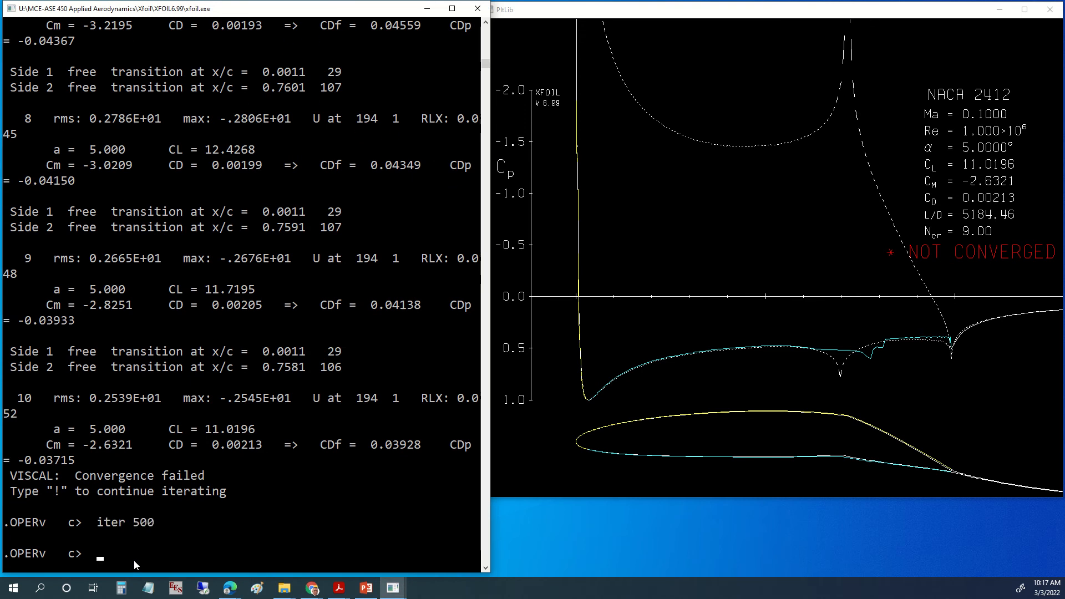
{"action": "key", "text": "Up"}
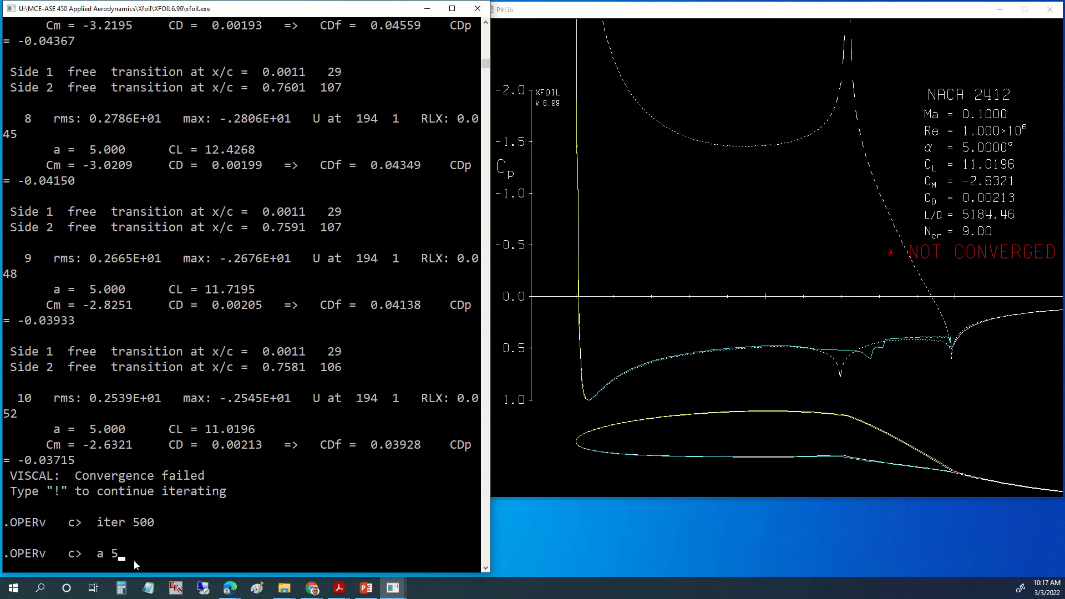
{"action": "key", "text": "Return"}
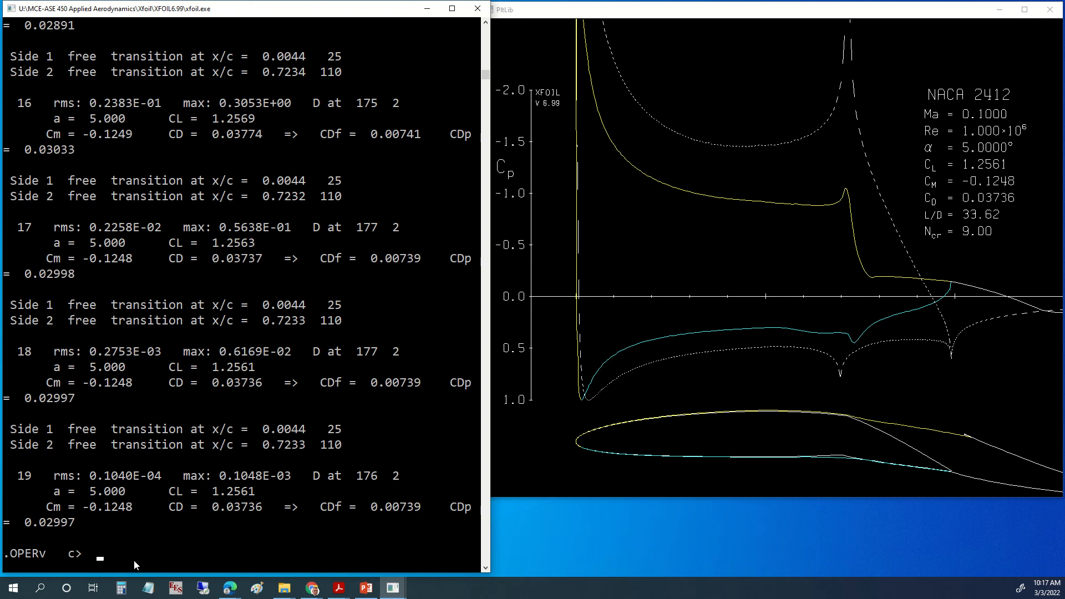
Leave OPER and write the airfoil to a plain coordinate file named new_airfoil.txt with the PSAV command.
{"action": "key", "text": "Return"}
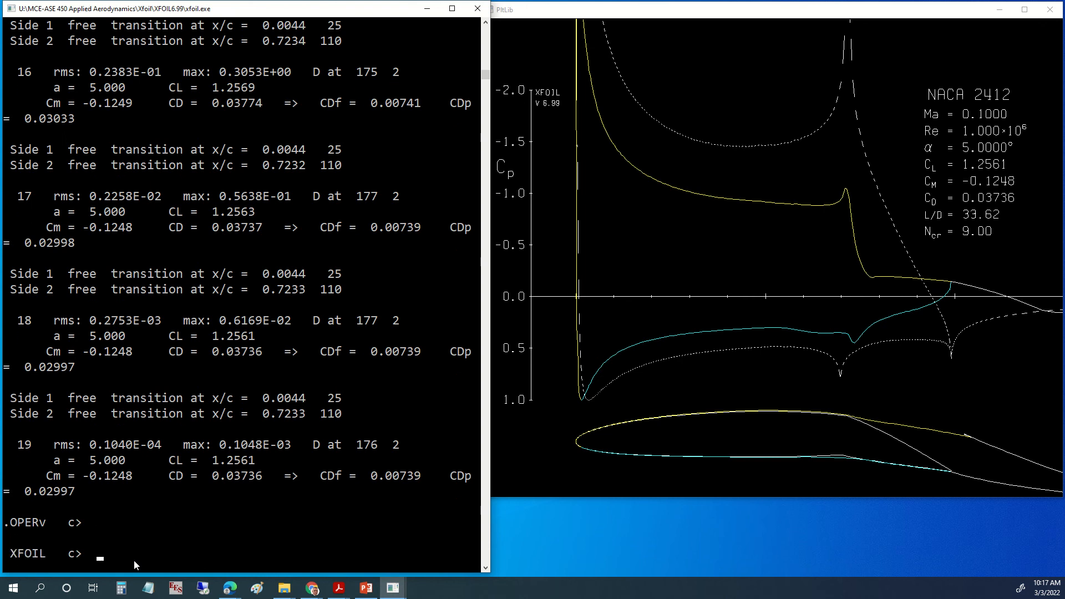
{"action": "key", "text": "Return"}
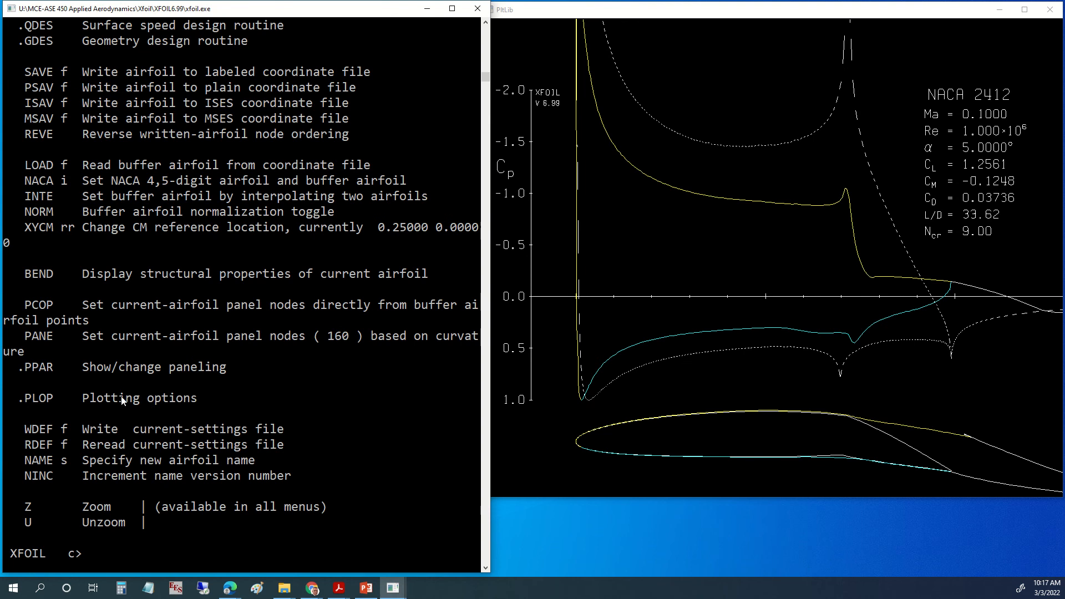
{"action": "type", "text": "psav"}
{"action": "key", "text": "Return"}
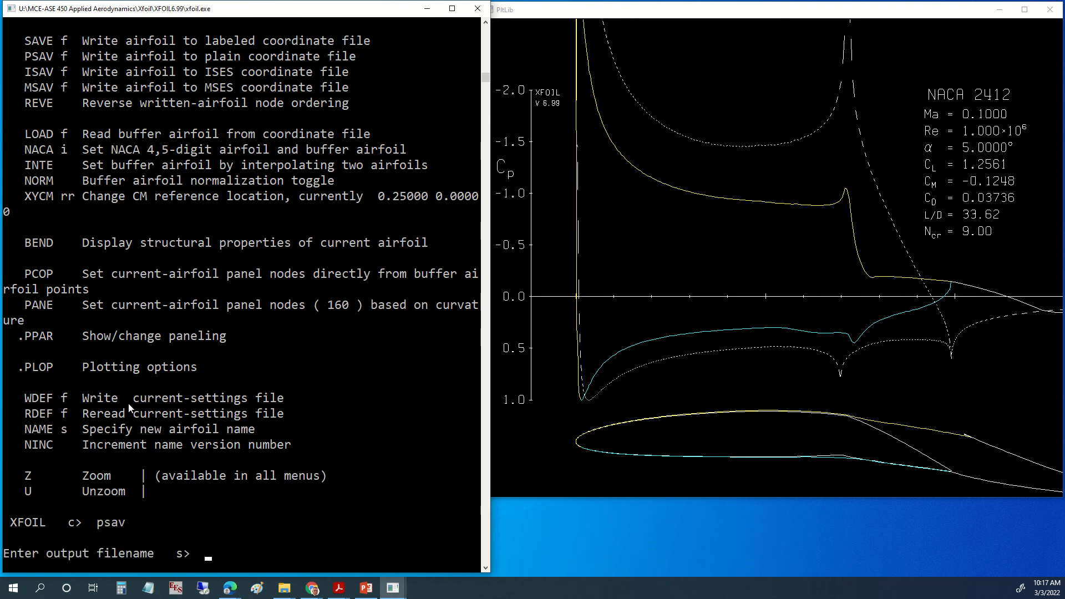
{"action": "type", "text": "new_airfoil.txt"}
{"action": "key", "text": "Return"}
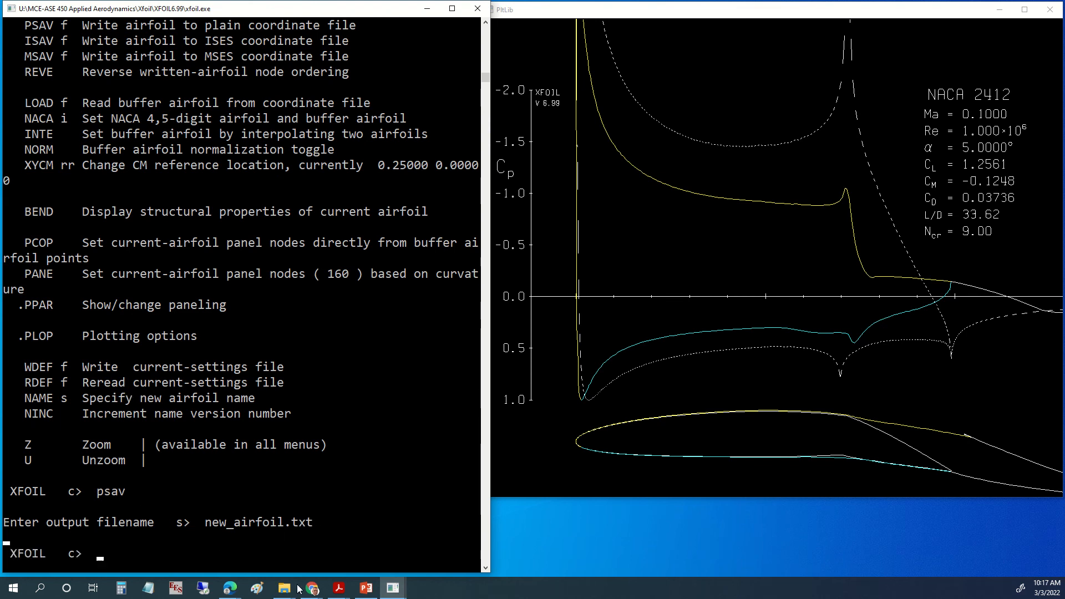
Switch to the XFOIL6.99 folder in File Explorer, open new_airfoil in Notepad and select all its coordinates.
{"action": "mouse_move", "coordinate": [284, 588]}
{"action": "left_click", "coordinate": [339, 549]}
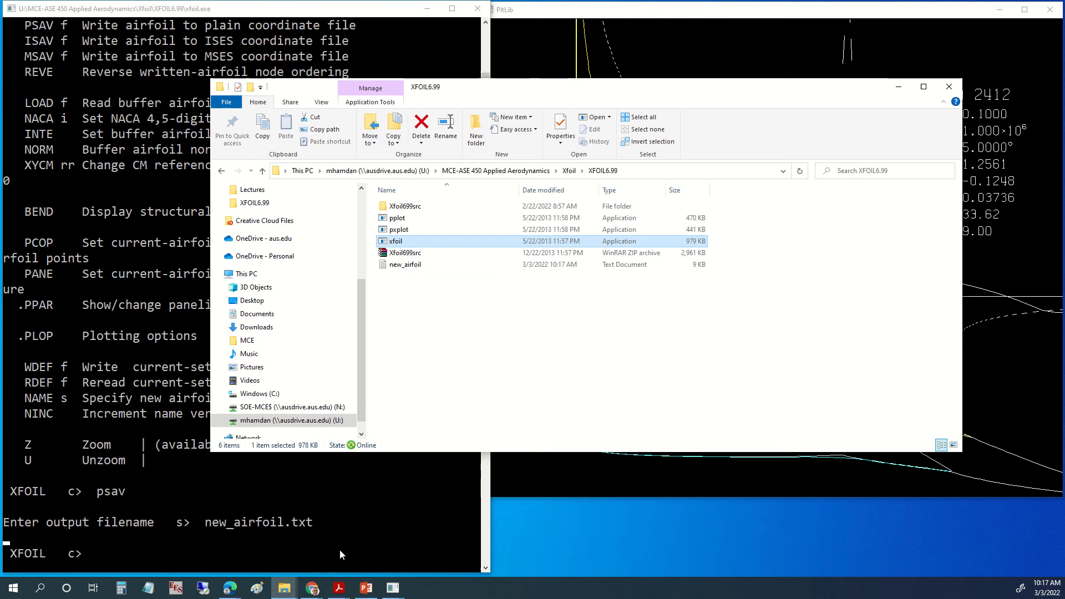
{"action": "double_click", "coordinate": [414, 265]}
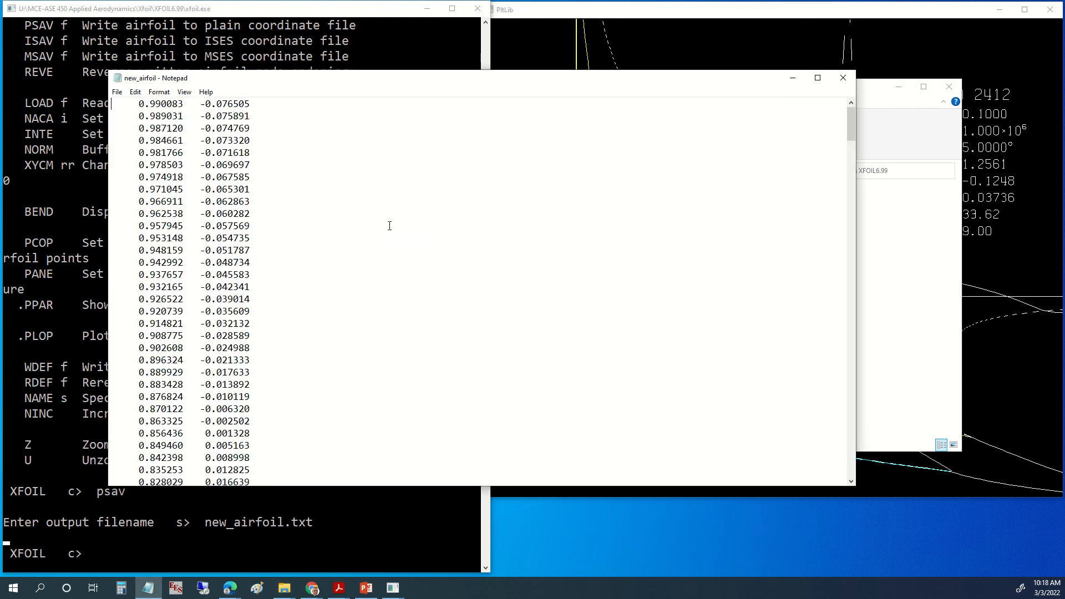
{"action": "left_click_drag", "start_coordinate": [159, 104], "coordinate": [268, 433]}
{"action": "left_click", "coordinate": [314, 375]}
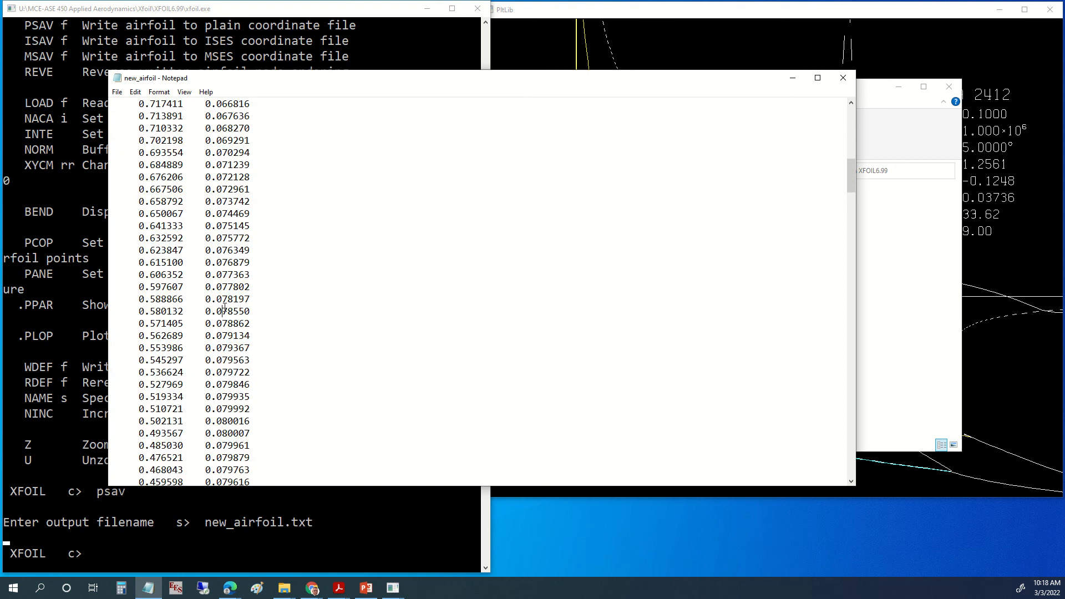
{"action": "key", "text": "ctrl+a"}
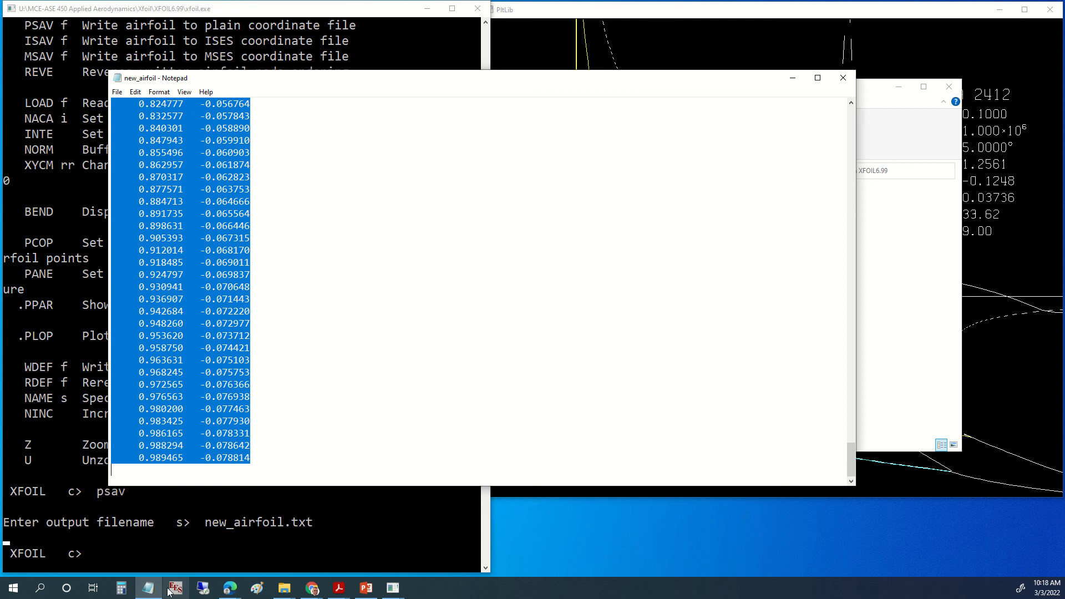
Launch Excel and create a blank workbook.
{"action": "left_click", "coordinate": [42, 587]}
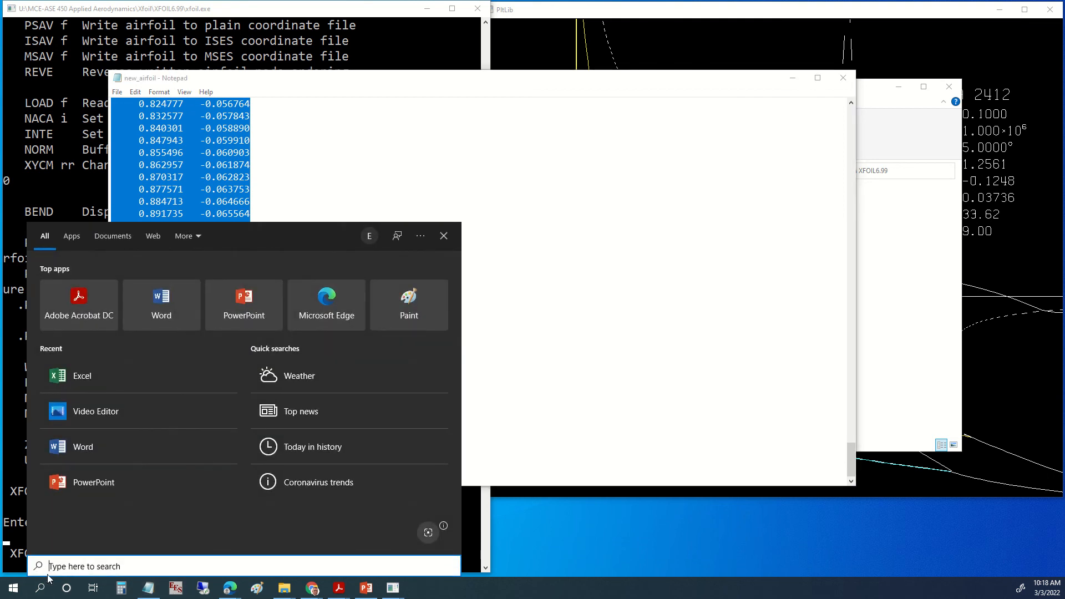
{"action": "type", "text": "excel"}
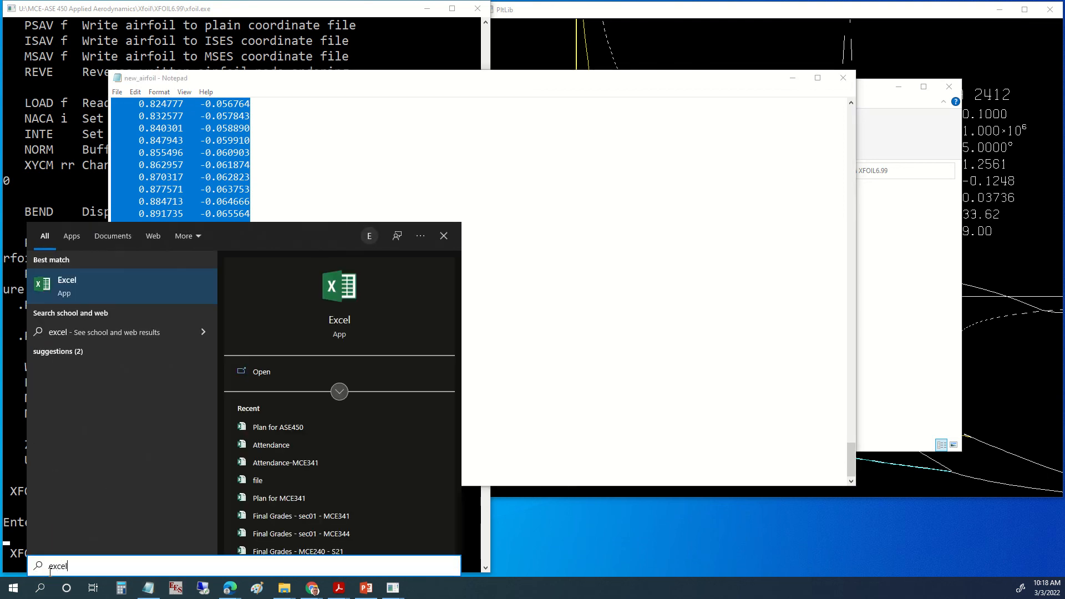
{"action": "key", "text": "Return"}
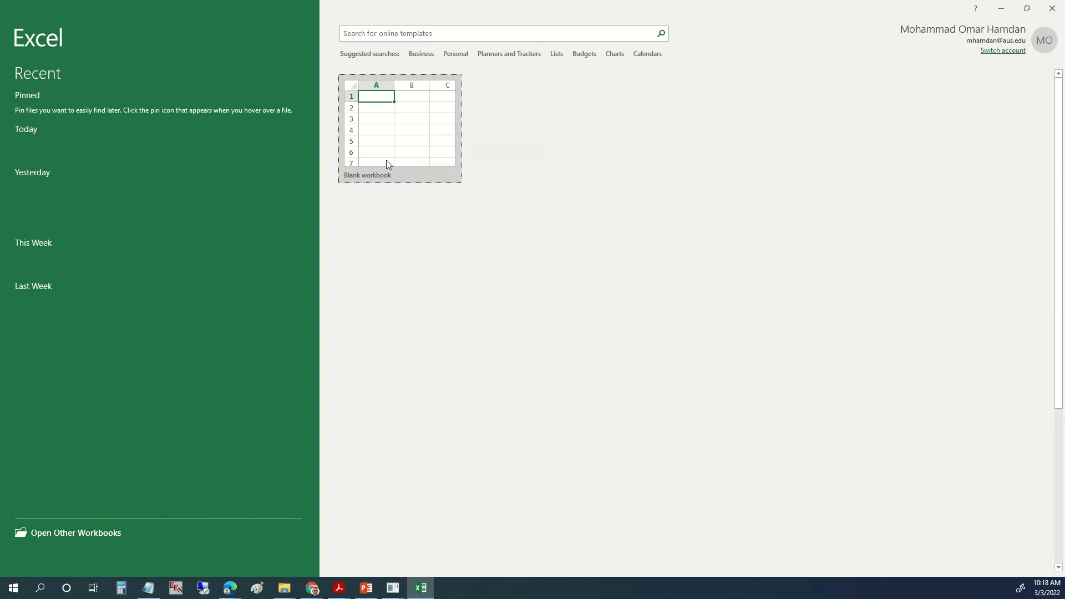
{"action": "left_click", "coordinate": [385, 146]}
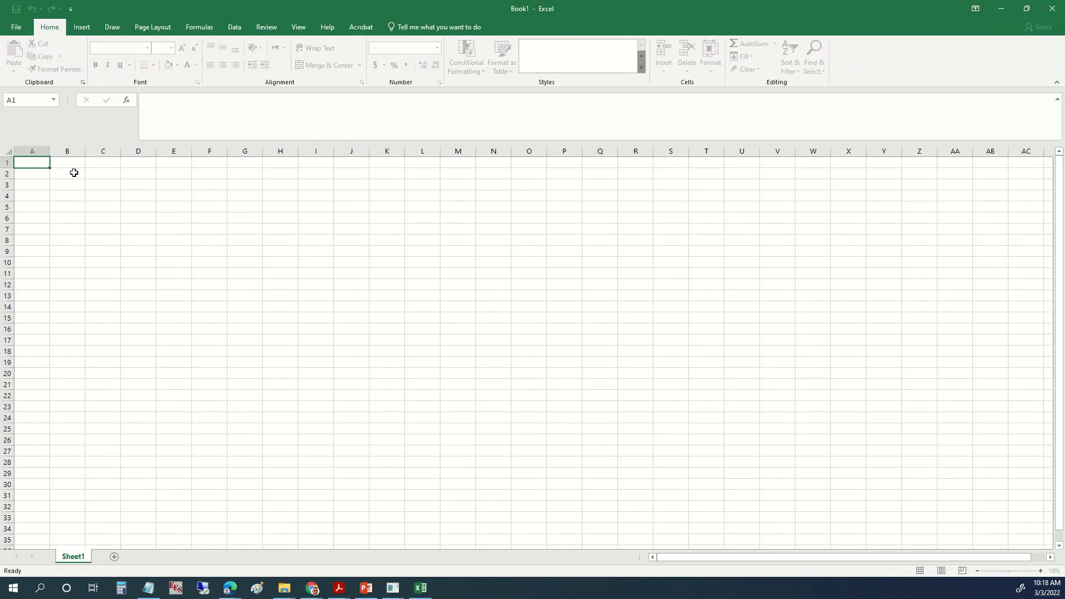
Paste the copied airfoil coordinates at A1 and split them into separate columns with Text to Columns, adding Space as a delimiter.
{"action": "key", "text": "ctrl+v"}
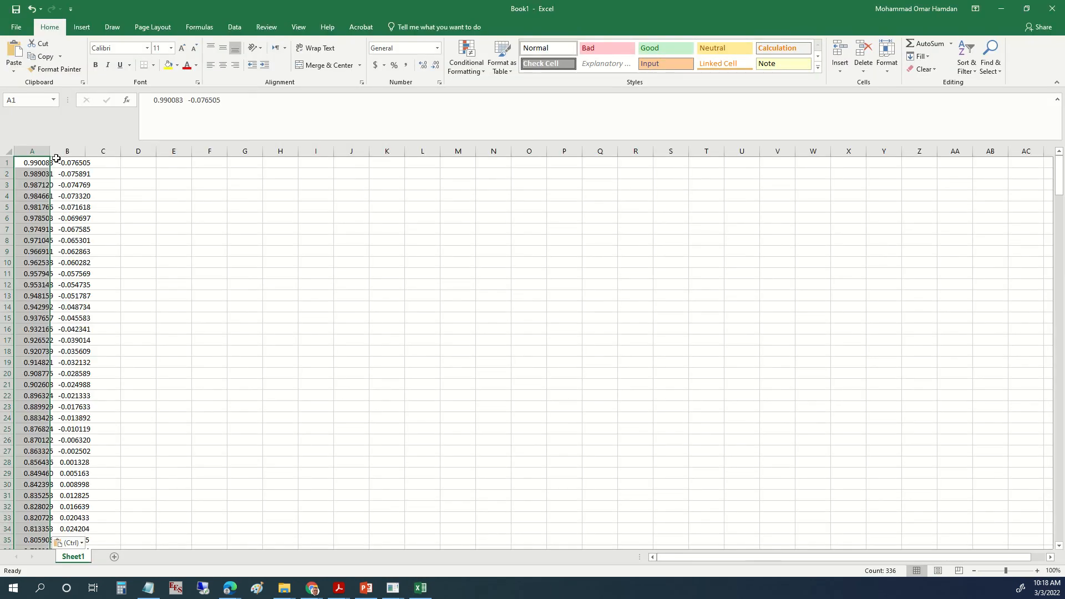
{"action": "left_click", "coordinate": [234, 27]}
{"action": "left_click", "coordinate": [432, 54]}
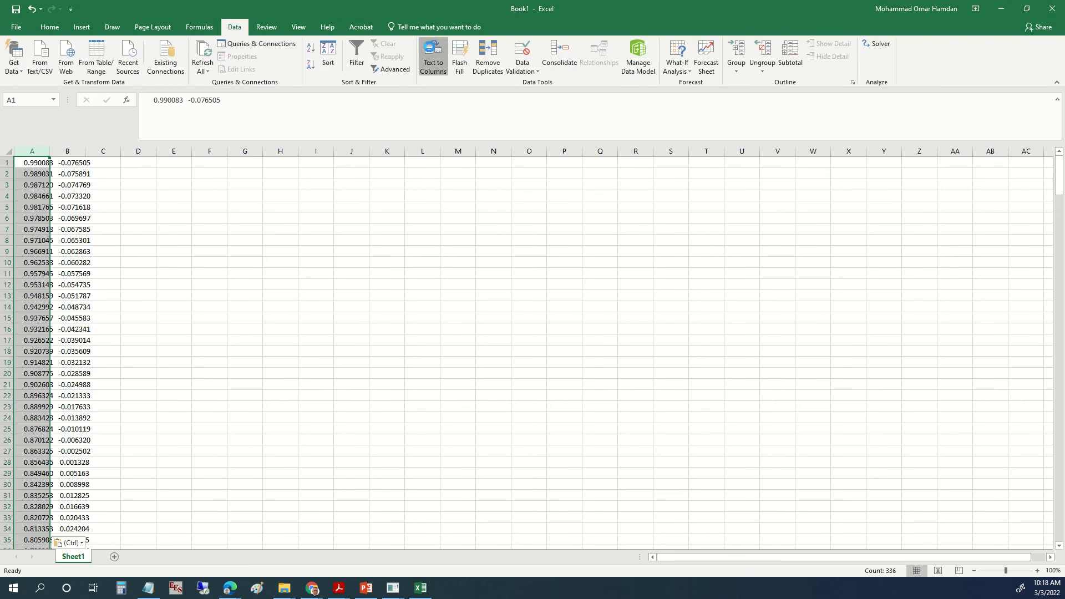
{"action": "left_click", "coordinate": [757, 334]}
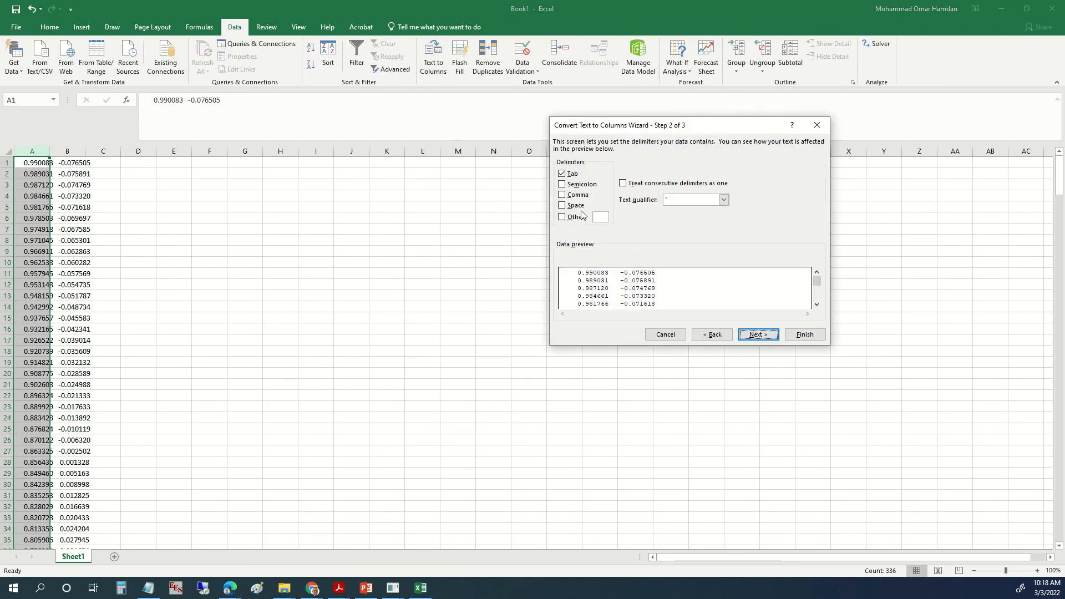
{"action": "left_click", "coordinate": [562, 206]}
{"action": "left_click", "coordinate": [804, 335]}
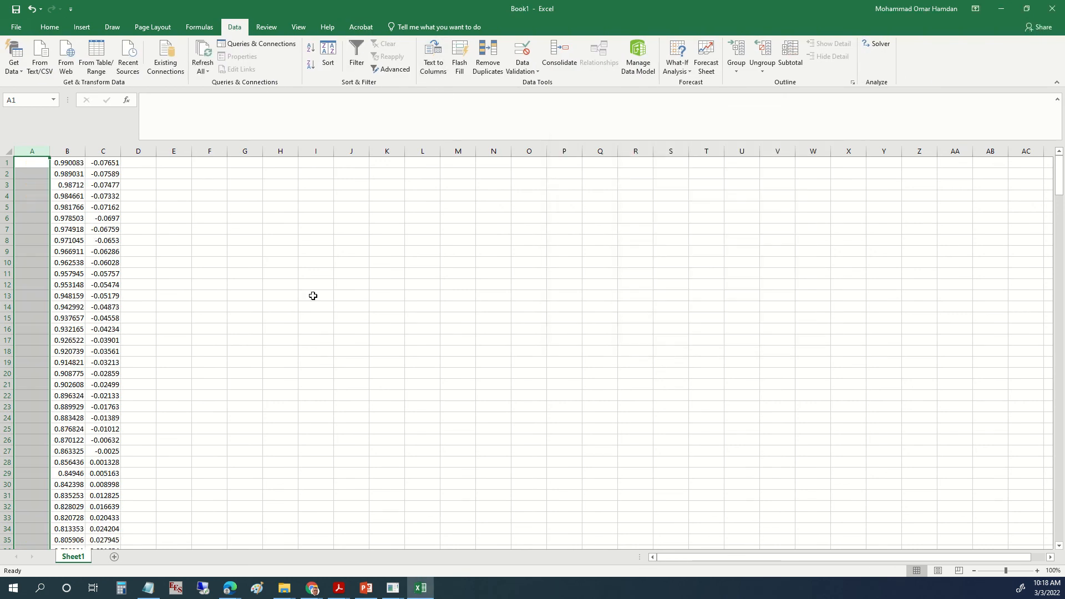
Plot the coordinates in B1:C336 as an XY scatter chart.
{"action": "left_click_drag", "start_coordinate": [66, 162], "coordinate": [98, 518]}
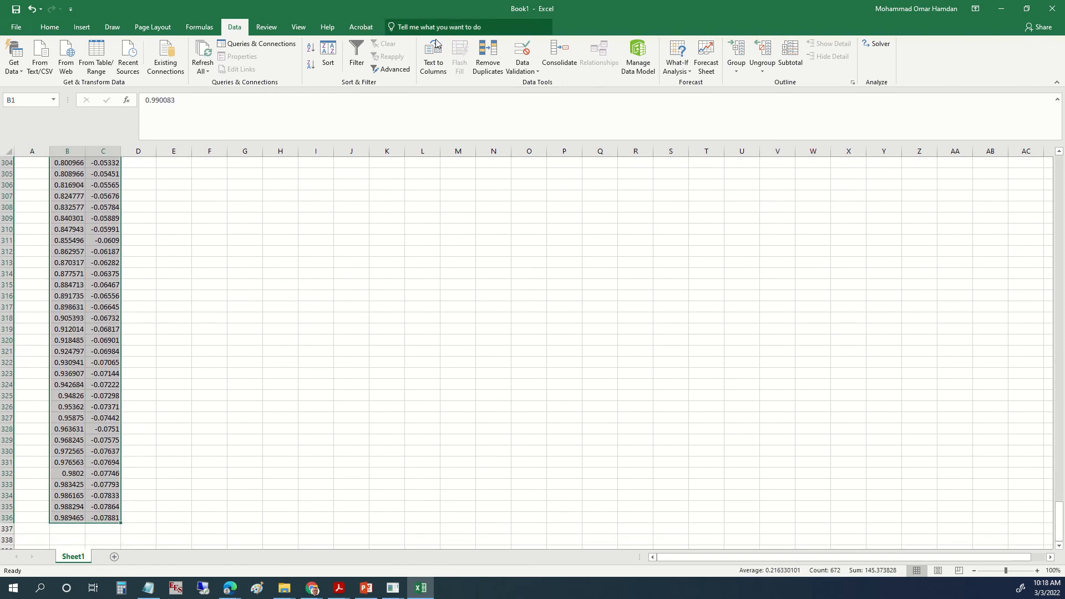
{"action": "left_click", "coordinate": [82, 28]}
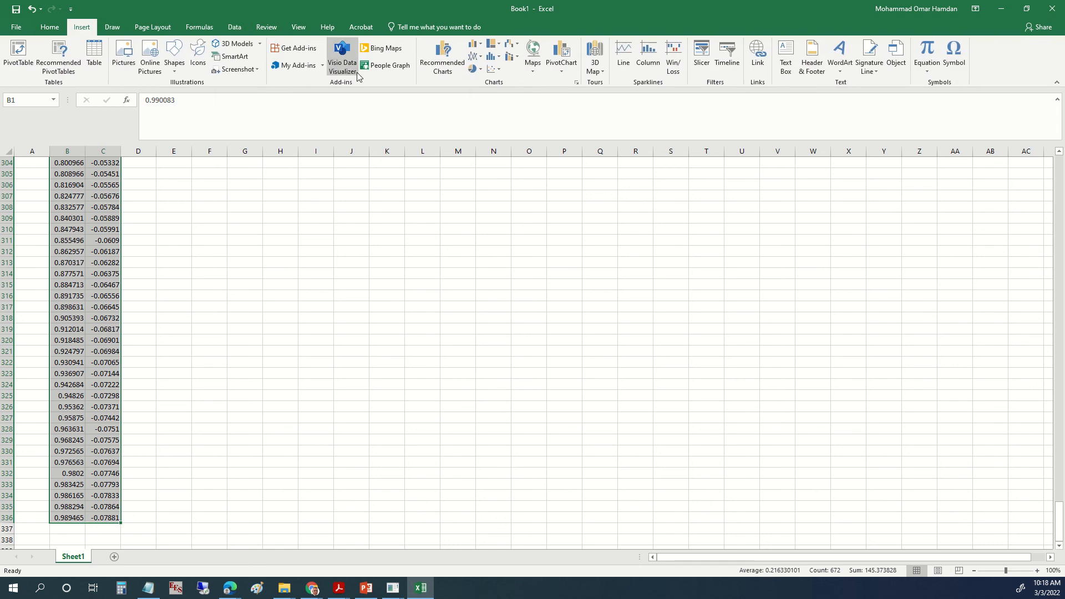
{"action": "left_click", "coordinate": [493, 69]}
{"action": "left_click", "coordinate": [531, 106]}
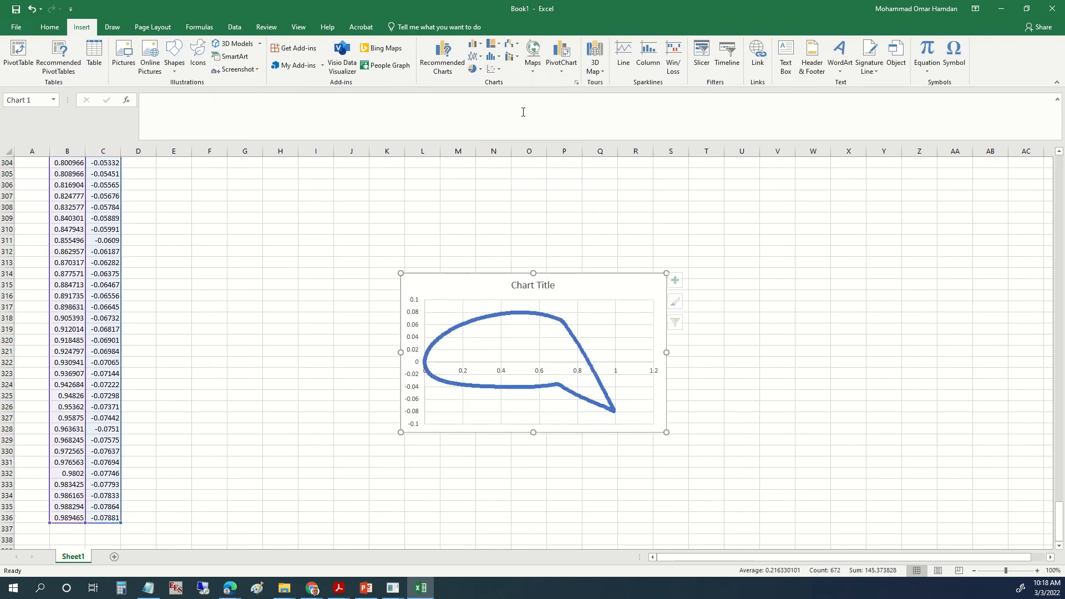
Widen the airfoil chart on both sides so it spans roughly columns E to AB, and deselect it.
{"action": "left_click_drag", "start_coordinate": [665, 352], "coordinate": [989, 336]}
{"action": "left_click_drag", "start_coordinate": [400, 352], "coordinate": [175, 353]}
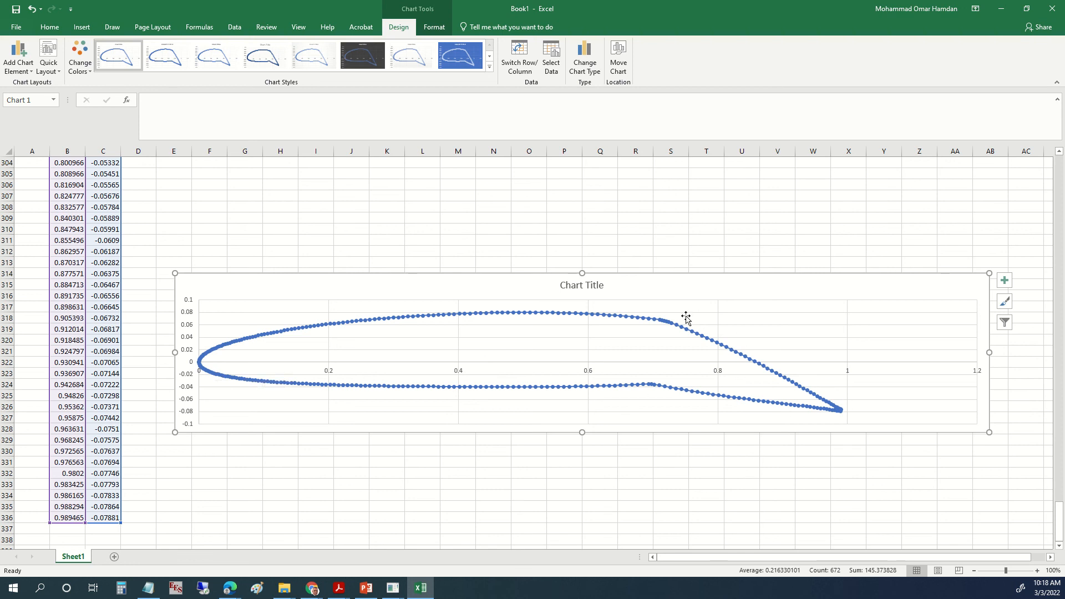
{"action": "left_click", "coordinate": [339, 194]}
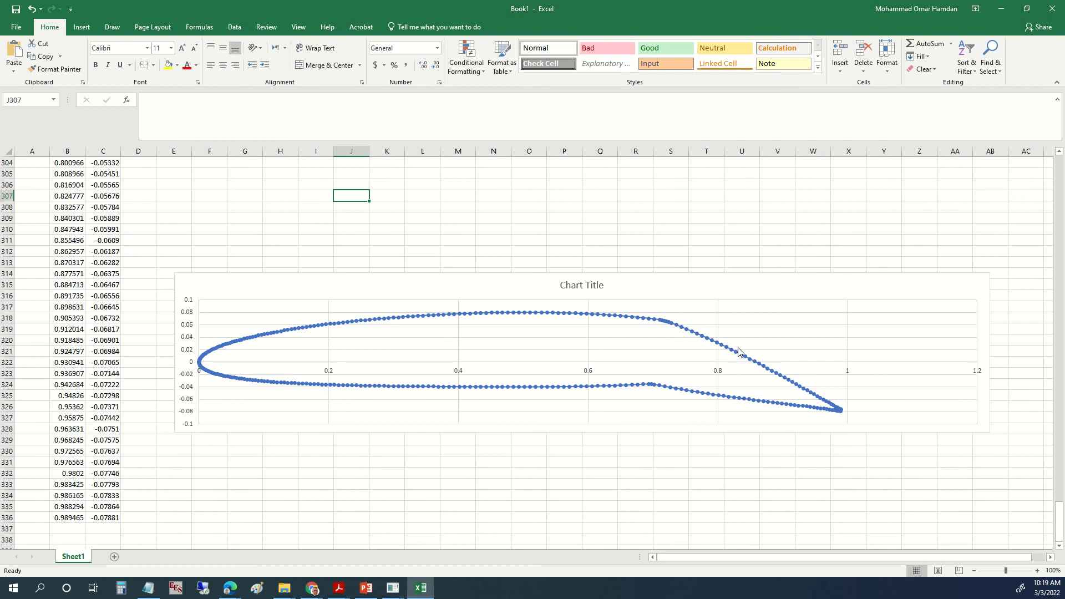
Close the workbook without saving and switch back to the XFOIL command prompt.
{"action": "left_click", "coordinate": [1052, 12]}
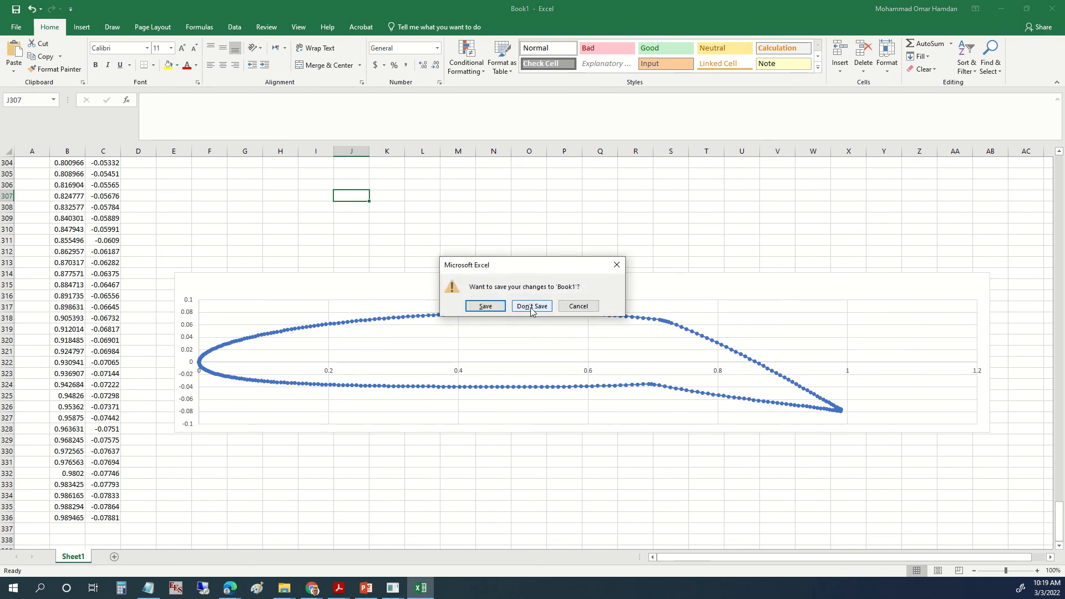
{"action": "left_click", "coordinate": [519, 304]}
{"action": "left_click", "coordinate": [168, 551]}
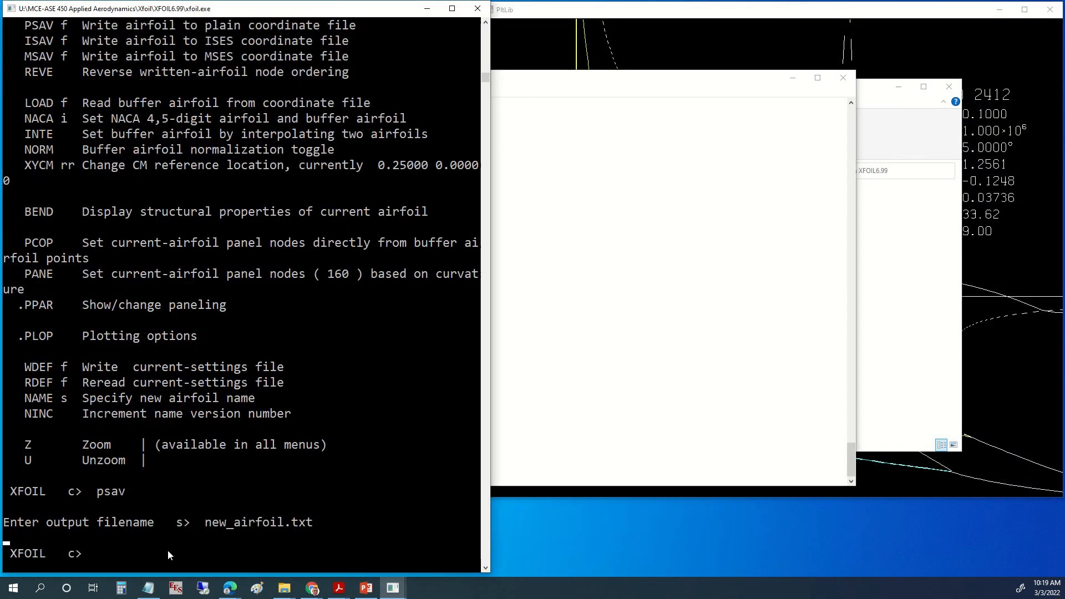
{"action": "left_click", "coordinate": [123, 553]}
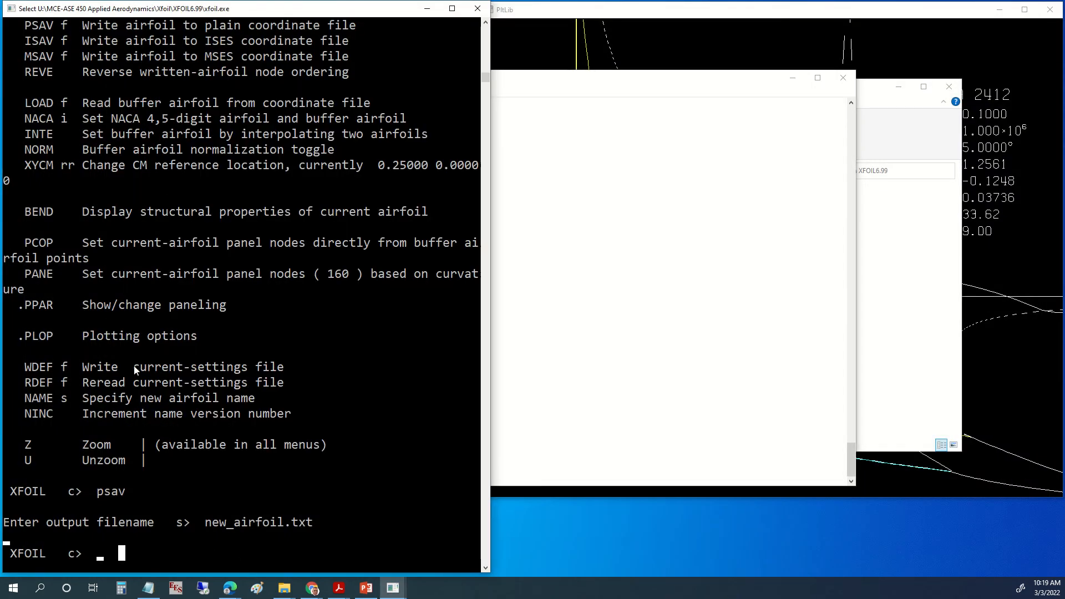
Load the airfoil from new_airfoil.txt with the LOAD command and name it ASE450.
{"action": "type", "text": "load"}
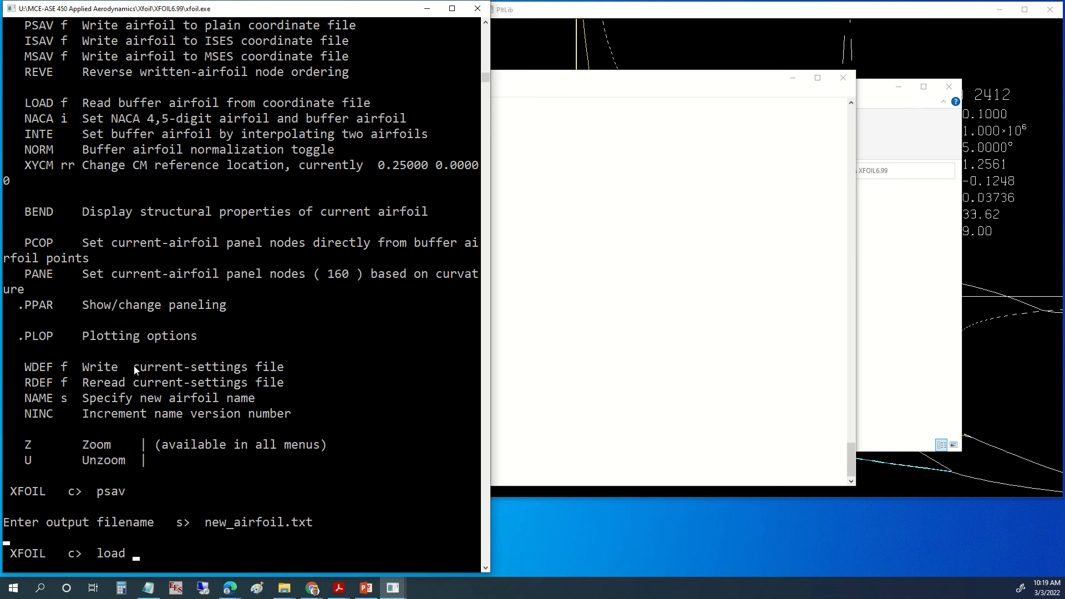
{"action": "key", "text": "Return"}
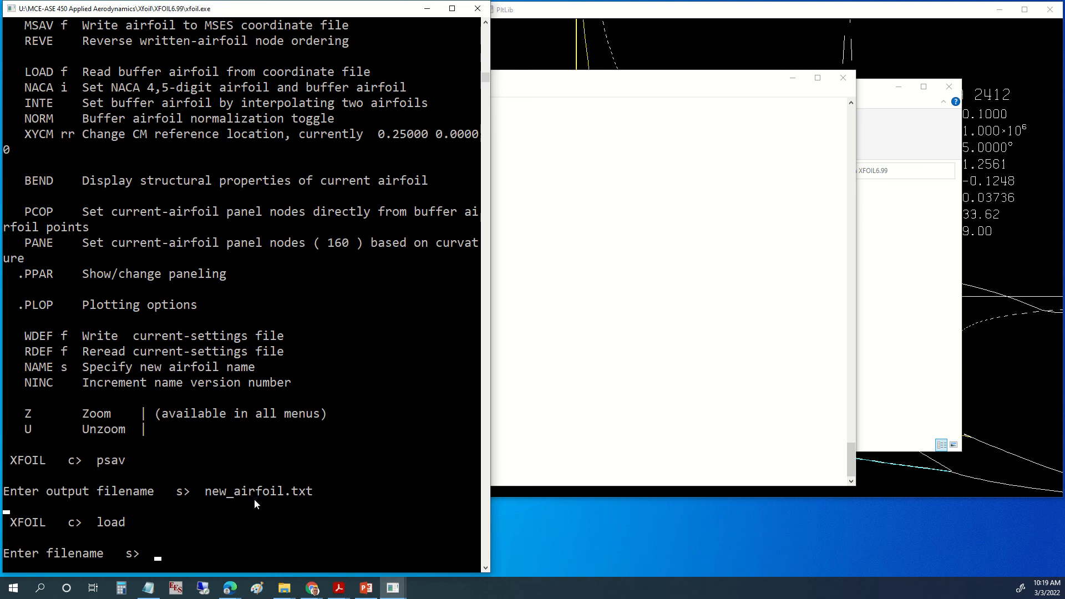
{"action": "left_click", "coordinate": [557, 493]}
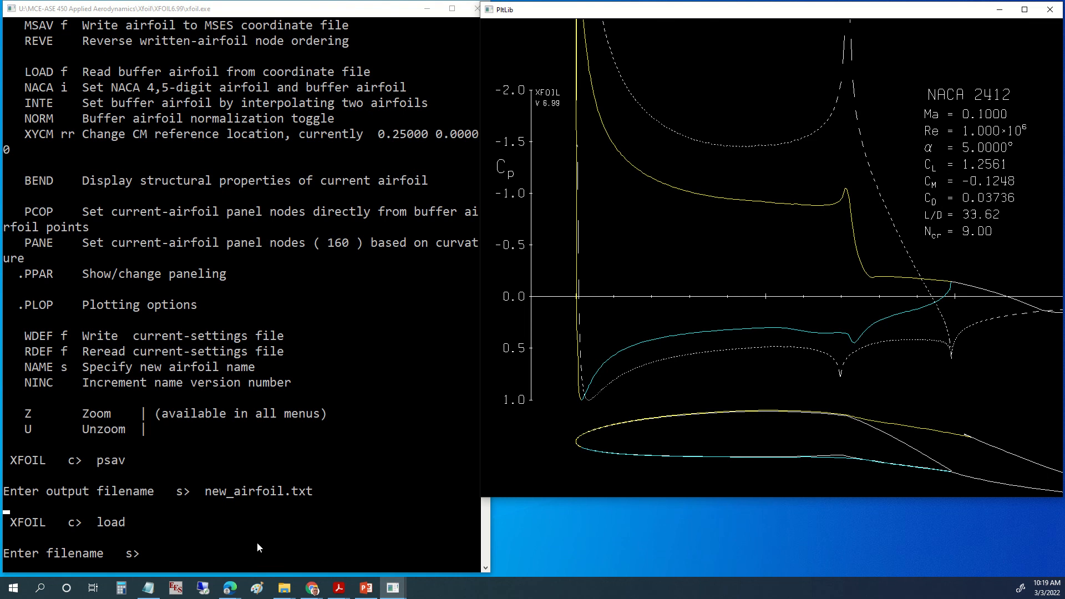
{"action": "left_click", "coordinate": [194, 551]}
{"action": "type", "text": "new"}
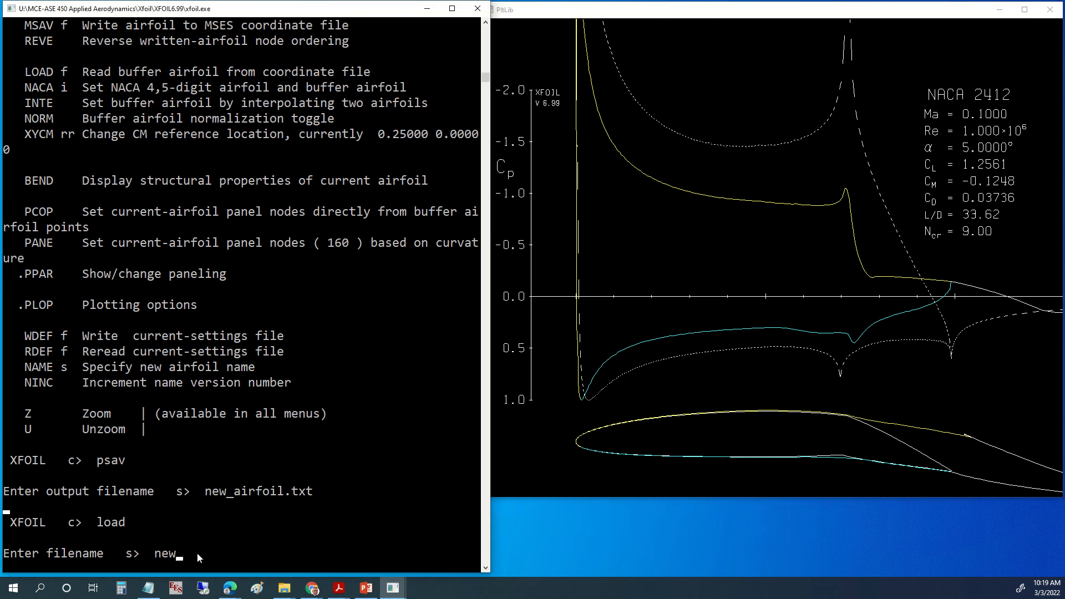
{"action": "type", "text": "_airfoil.txt"}
{"action": "key", "text": "Return"}
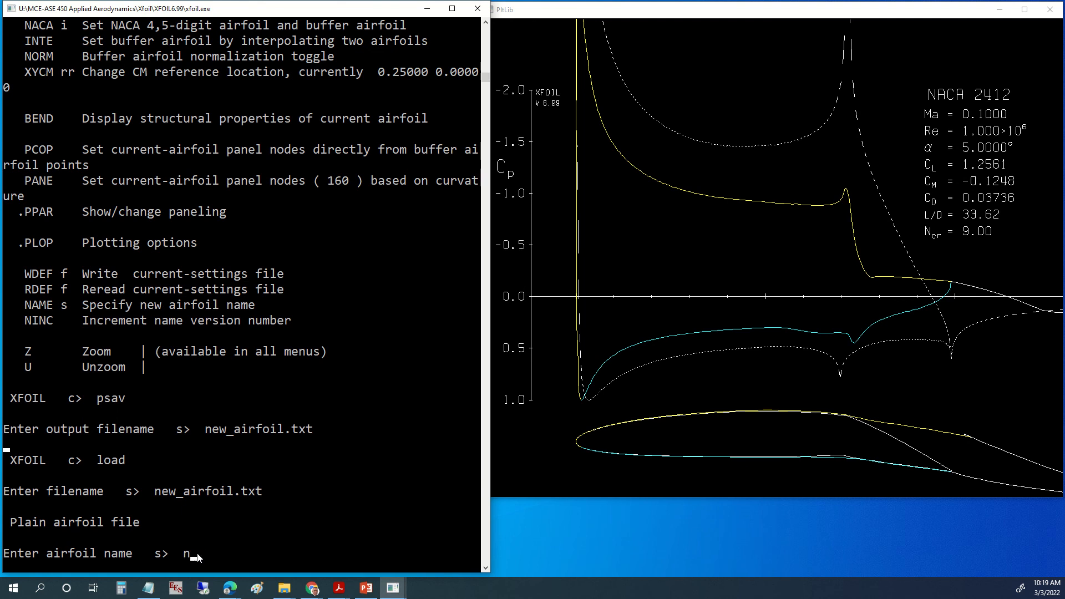
{"action": "type", "text": "ASE450"}
{"action": "key", "text": "Return"}
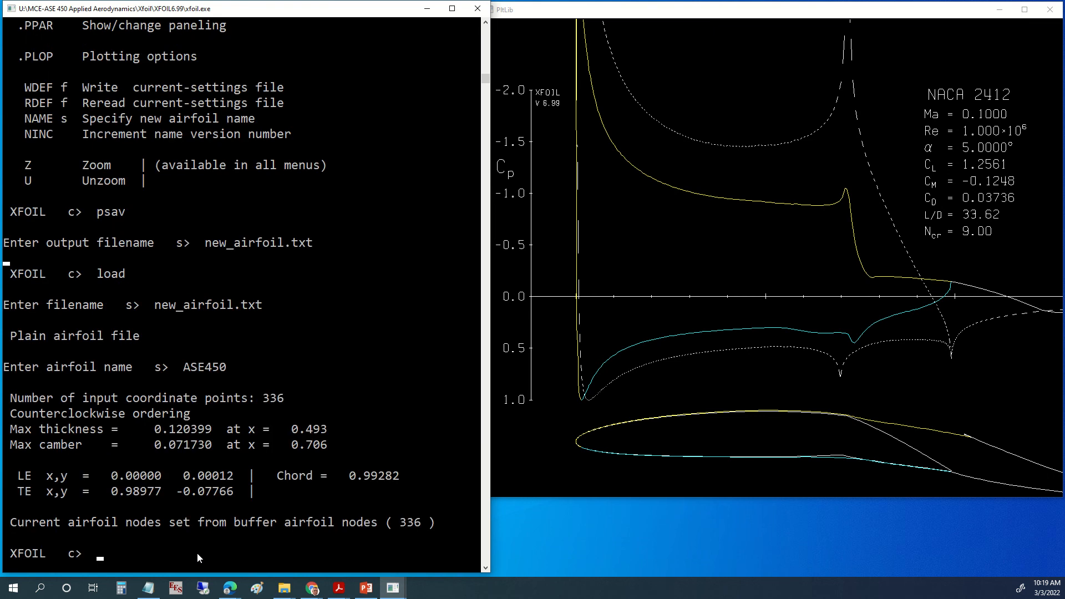
Enter OPER, run the viscous analysis of the loaded airfoil at a 5 degree angle of attack, and bring up its pressure plot.
{"action": "type", "text": "oper"}
{"action": "key", "text": "Return"}
{"action": "type", "text": "a 5"}
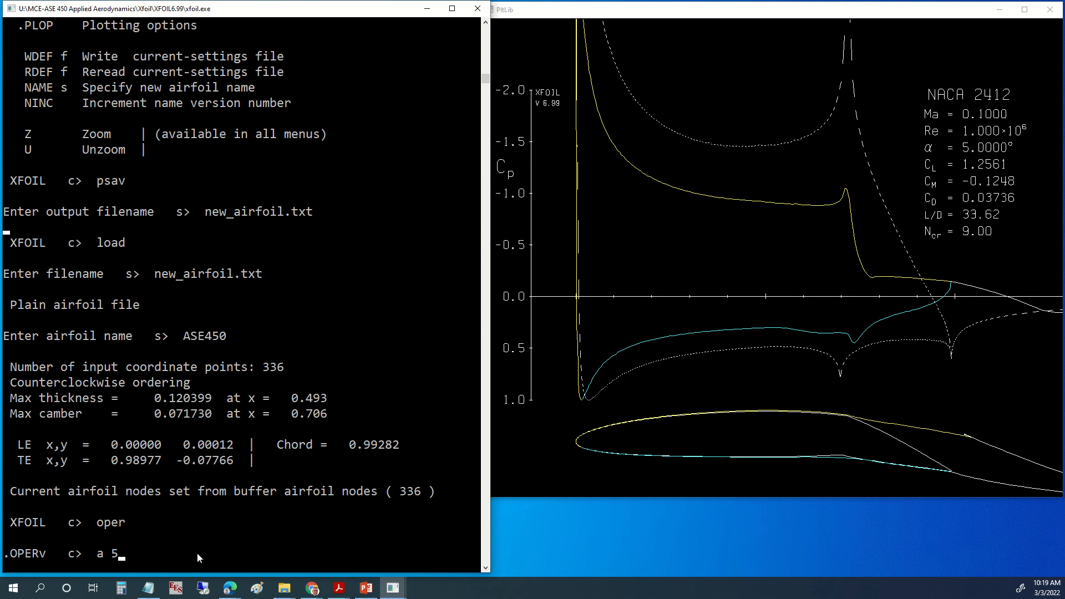
{"action": "key", "text": "Return"}
{"action": "left_click", "coordinate": [751, 352]}
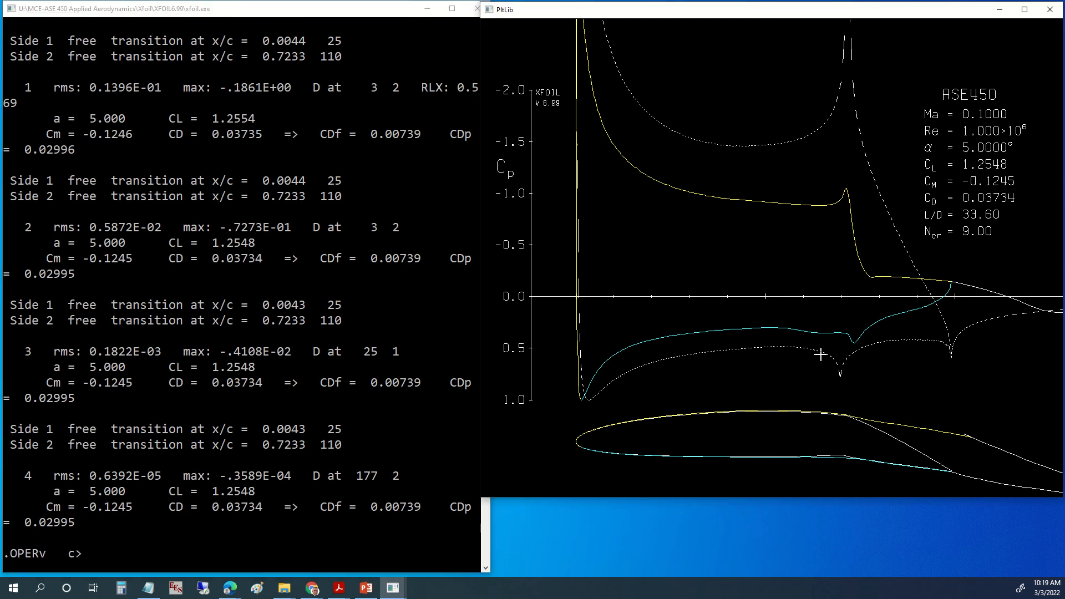